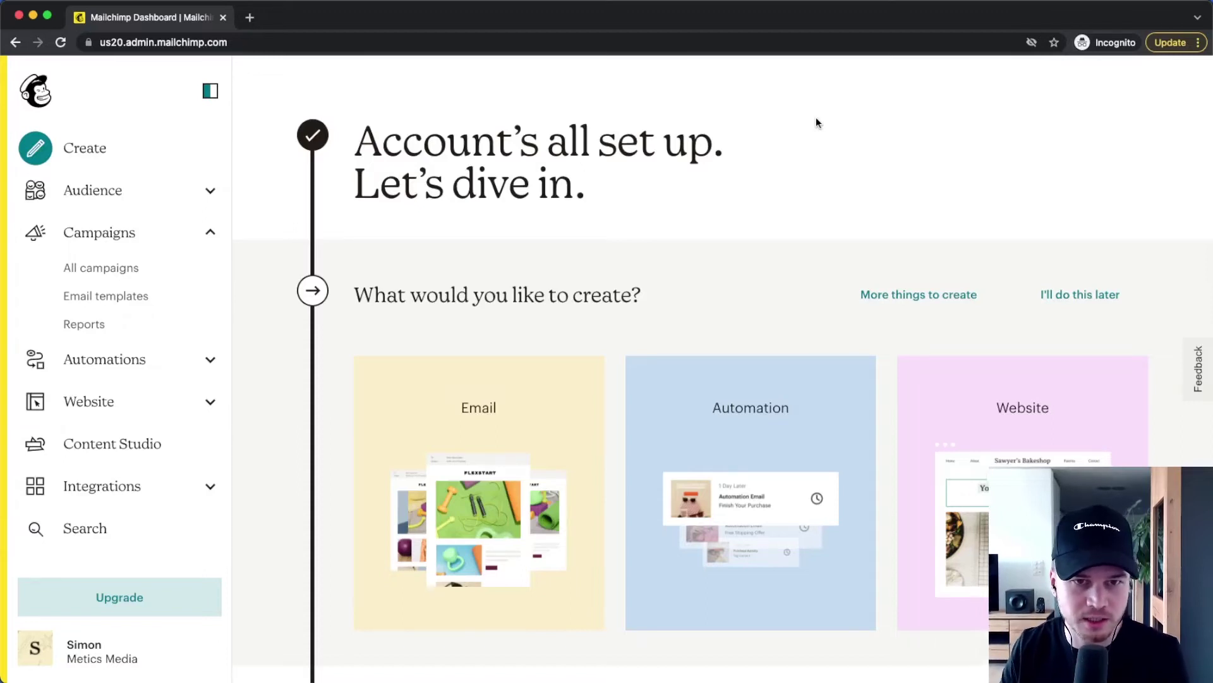
Create a Regular email campaign named '5 Tips for Youtube'.
{"action": "left_click", "coordinate": [55, 156]}
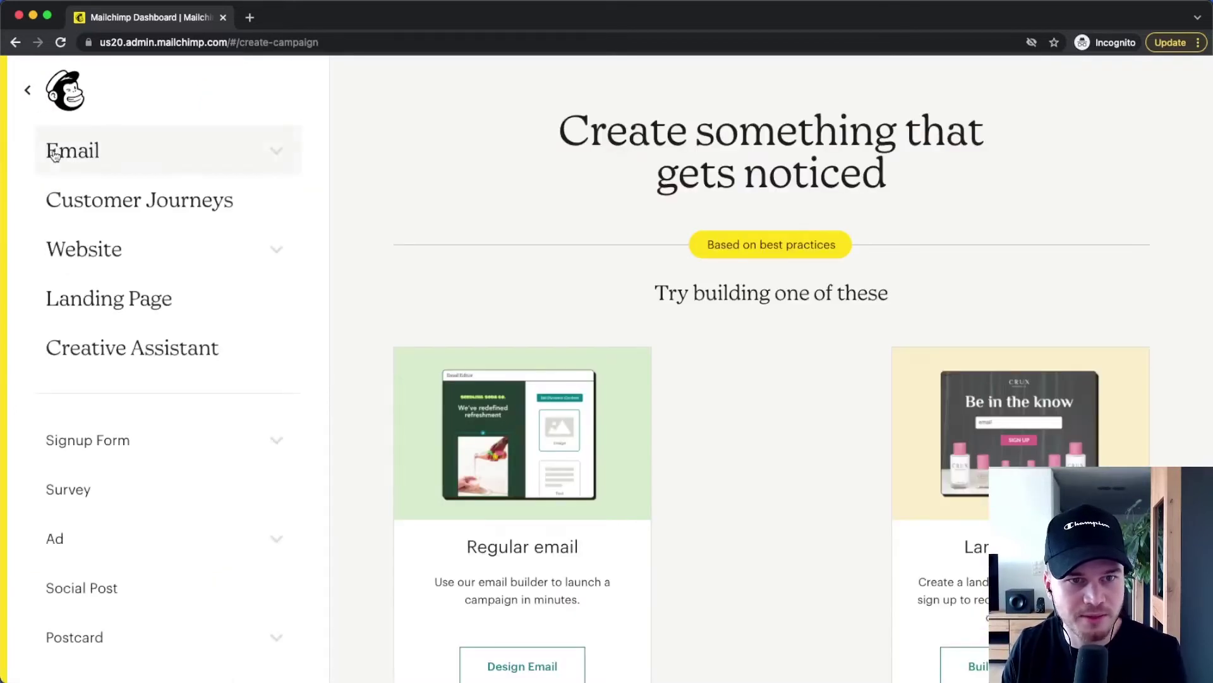
{"action": "left_click", "coordinate": [256, 148]}
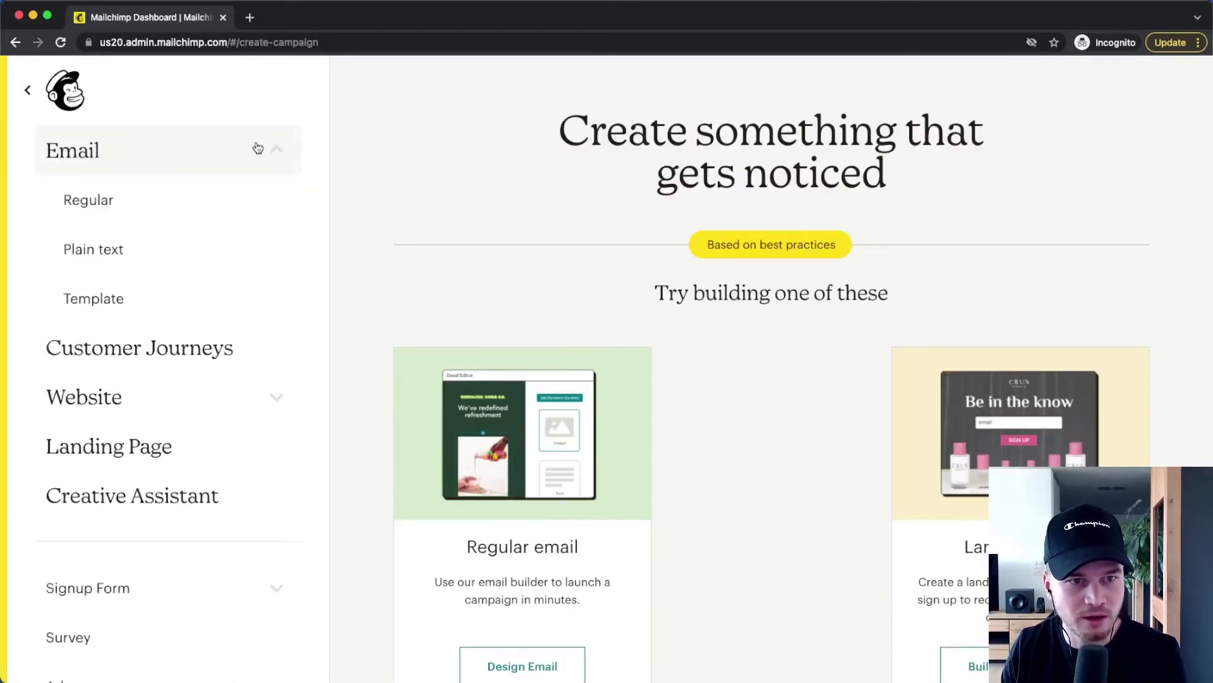
{"action": "left_click", "coordinate": [189, 199]}
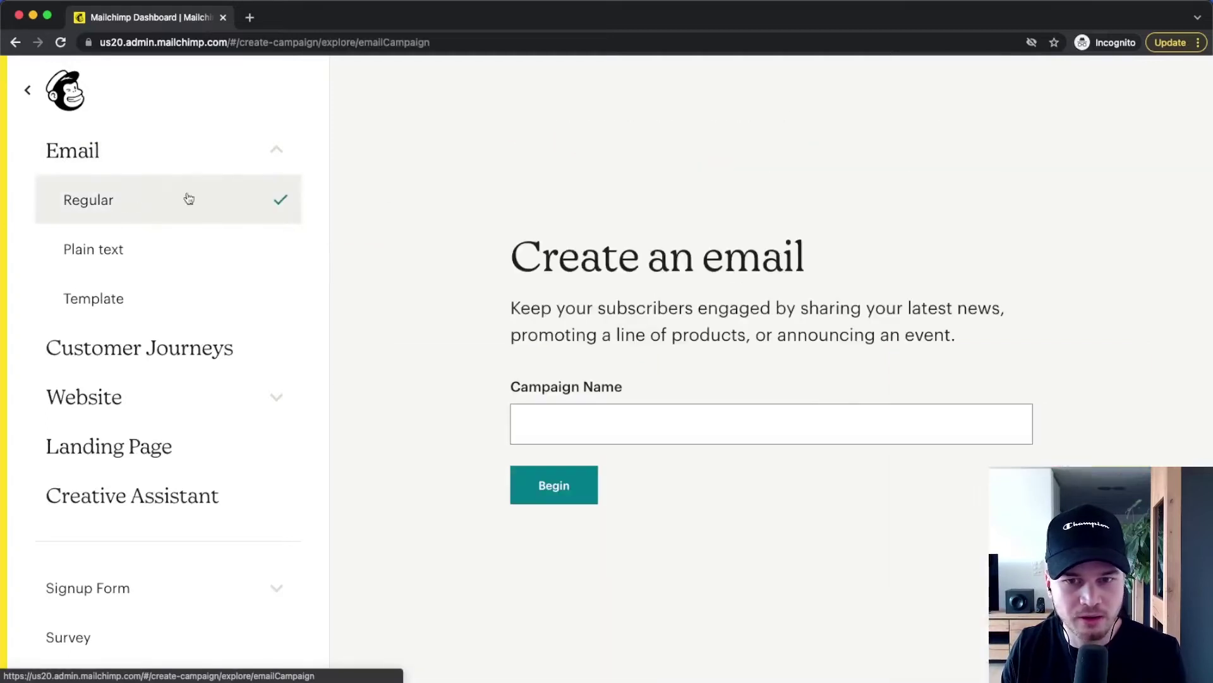
{"action": "left_click", "coordinate": [588, 426]}
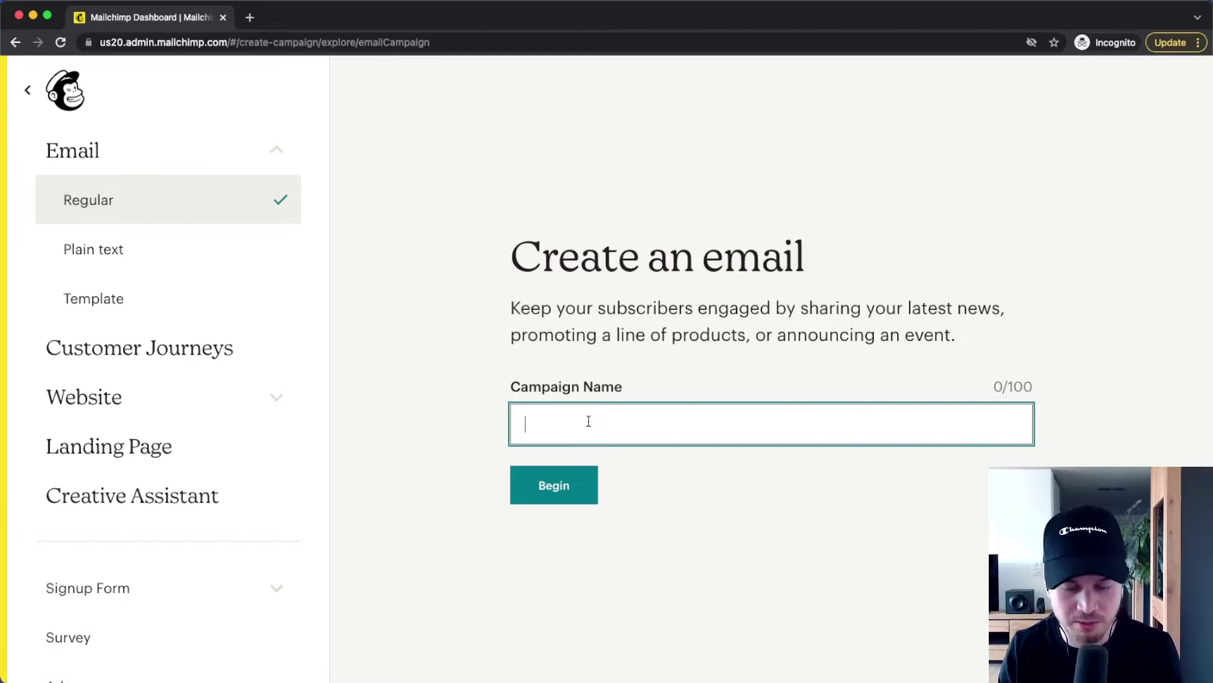
{"action": "type", "text": "%"}
{"action": "key", "text": "BackSpace"}
{"action": "type", "text": "5 Tips for Youtube"}
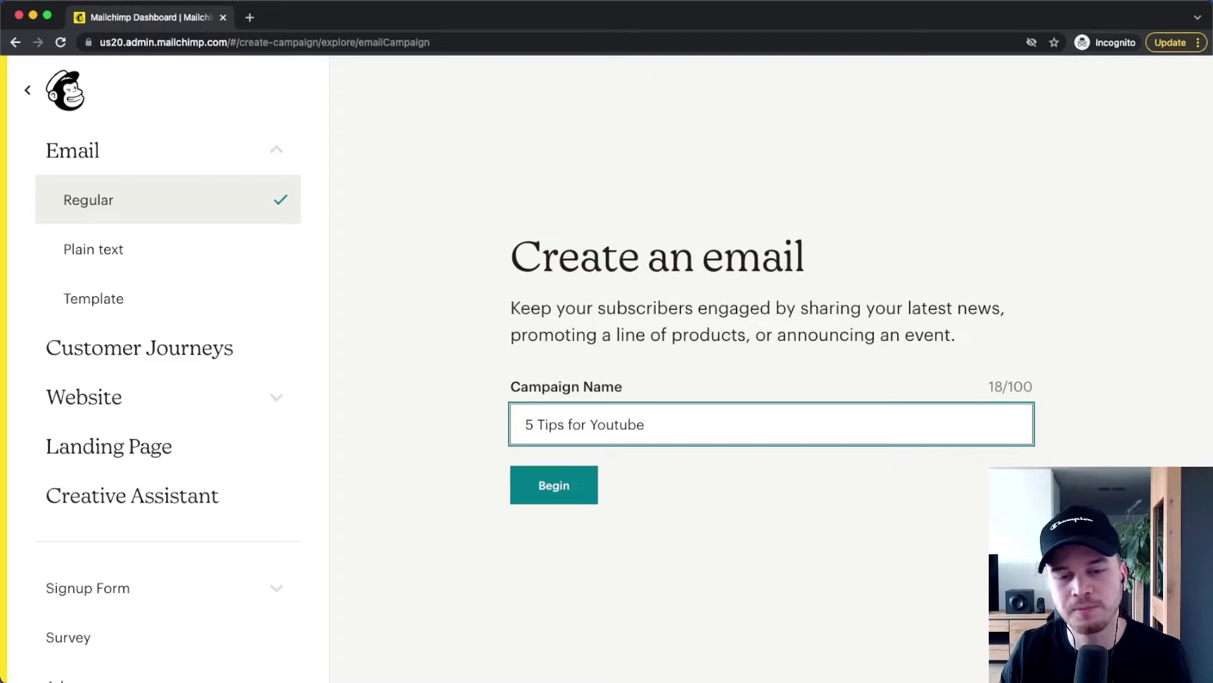
{"action": "left_click", "coordinate": [542, 484]}
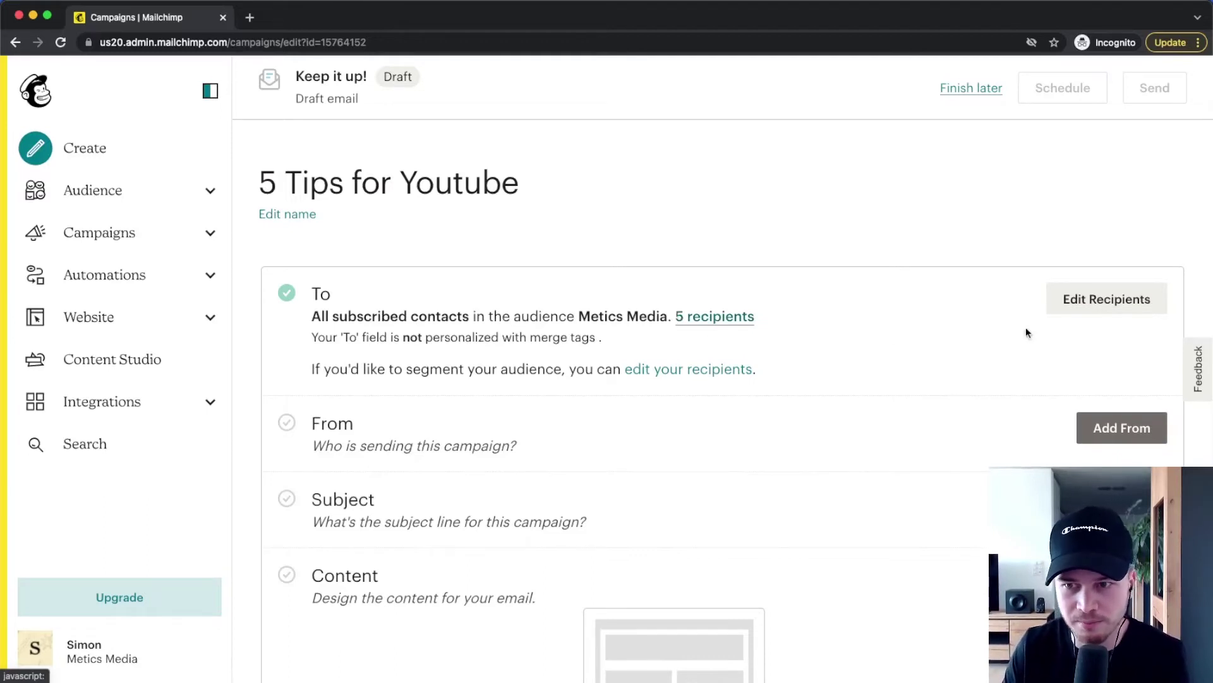
Set the recipients to the 'blog reader' tag in the Metics Media audience (3 recipients) and save.
{"action": "left_click", "coordinate": [1105, 314]}
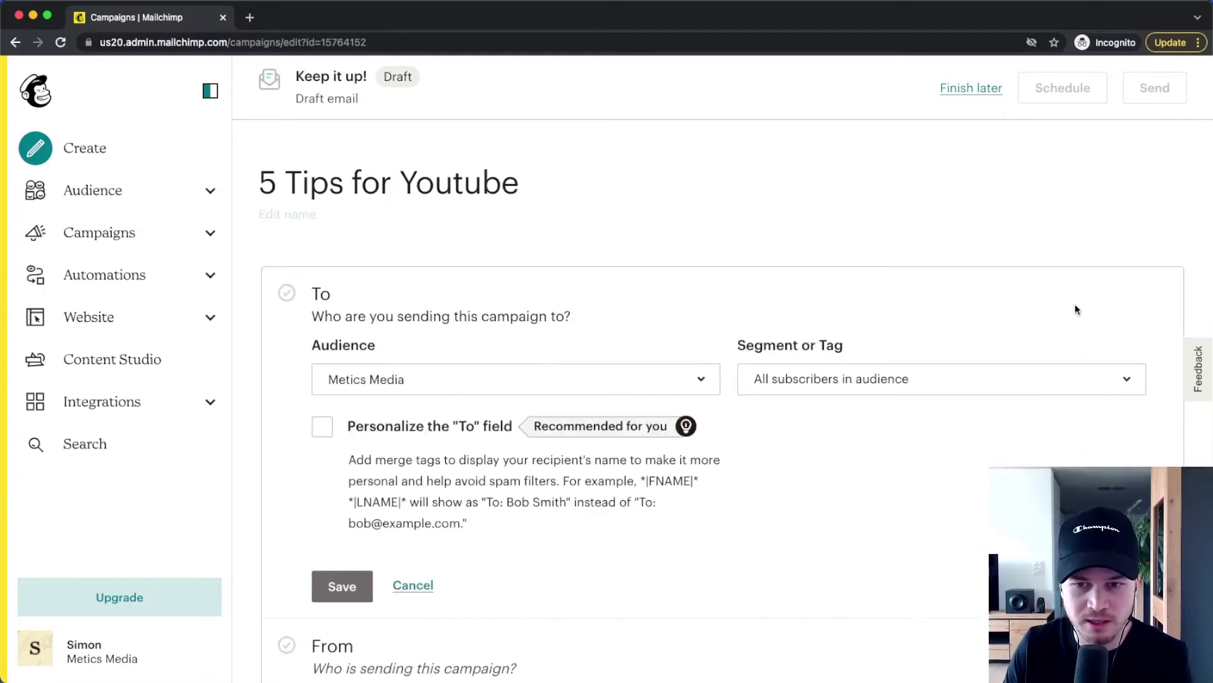
{"action": "left_click", "coordinate": [556, 379]}
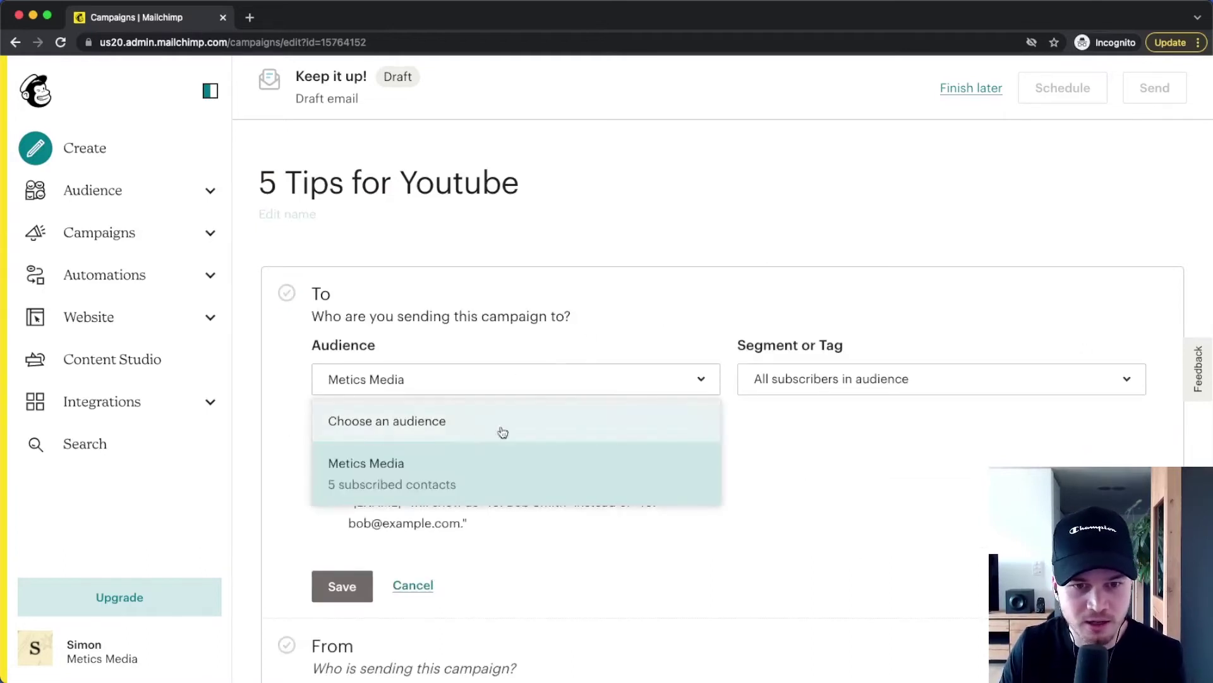
{"action": "left_click", "coordinate": [537, 452]}
{"action": "left_click", "coordinate": [865, 390]}
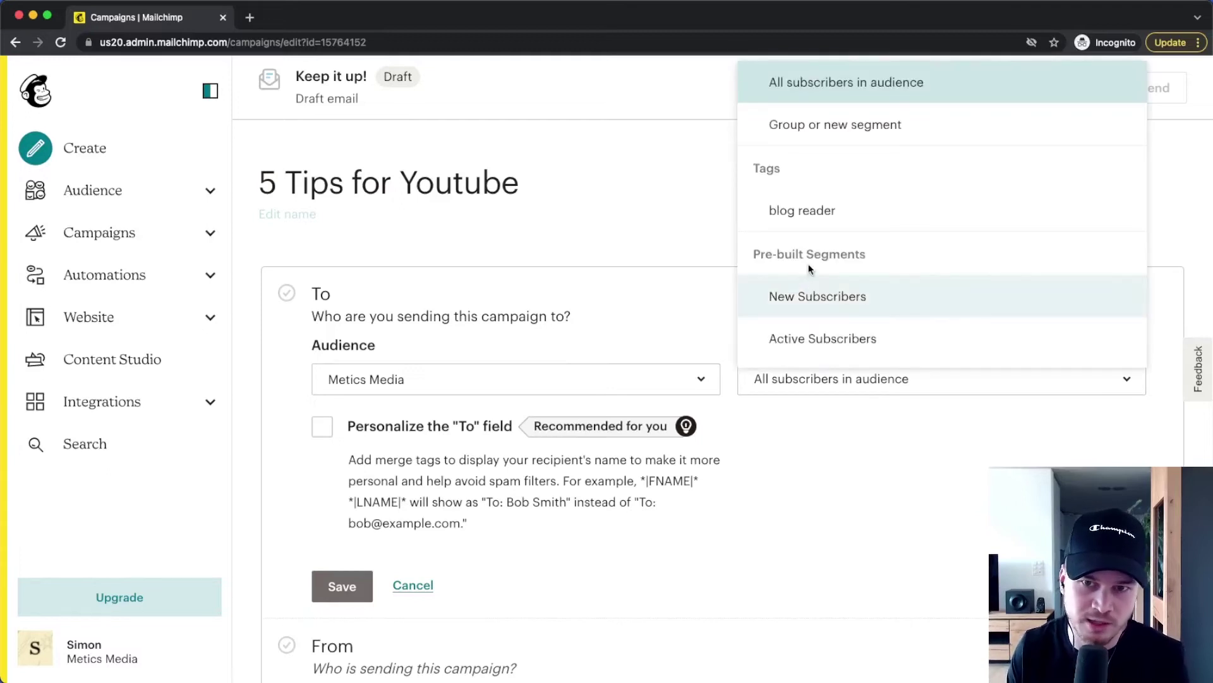
{"action": "left_click", "coordinate": [846, 211]}
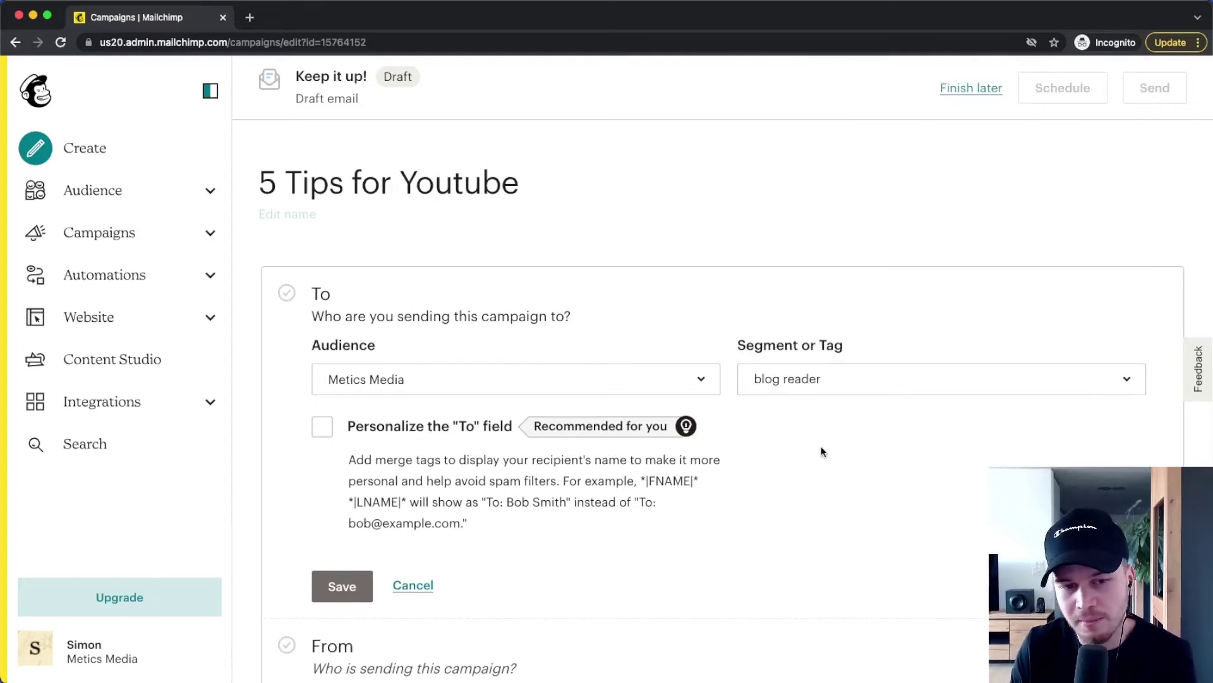
{"action": "left_click", "coordinate": [321, 427]}
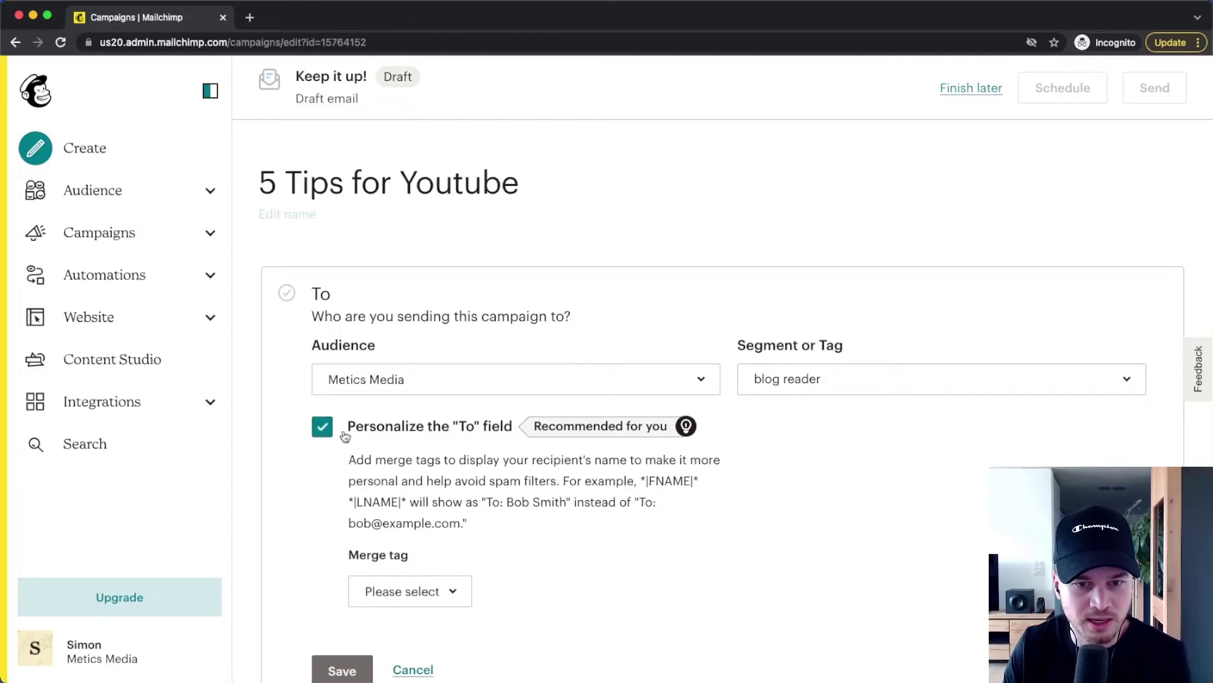
{"action": "scroll", "coordinate": [569, 496], "scroll_direction": "down", "scroll_amount": 1}
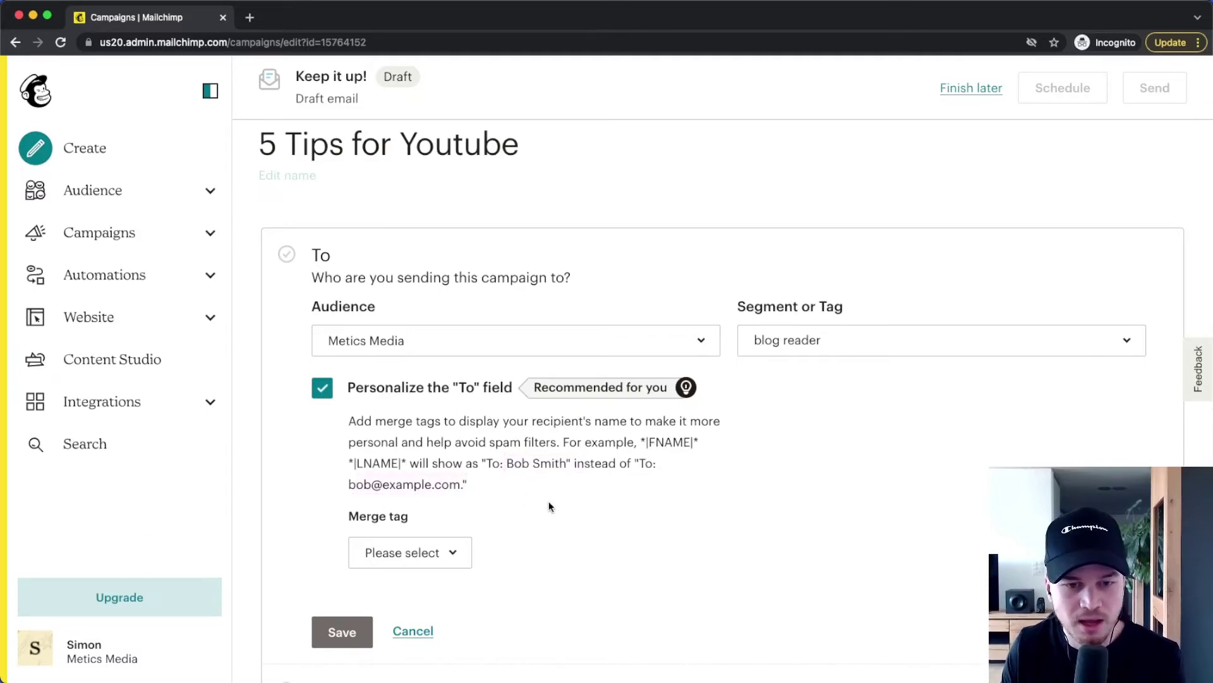
{"action": "left_click", "coordinate": [342, 632]}
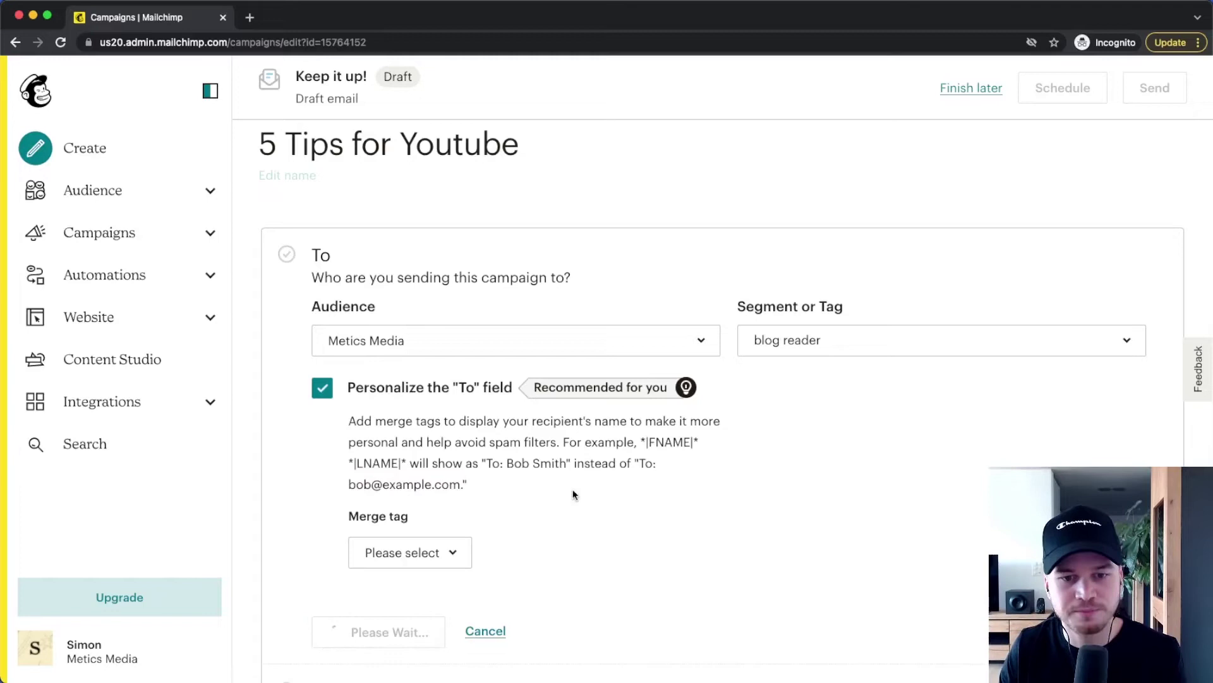
{"action": "scroll", "coordinate": [567, 427], "scroll_direction": "down", "scroll_amount": 2}
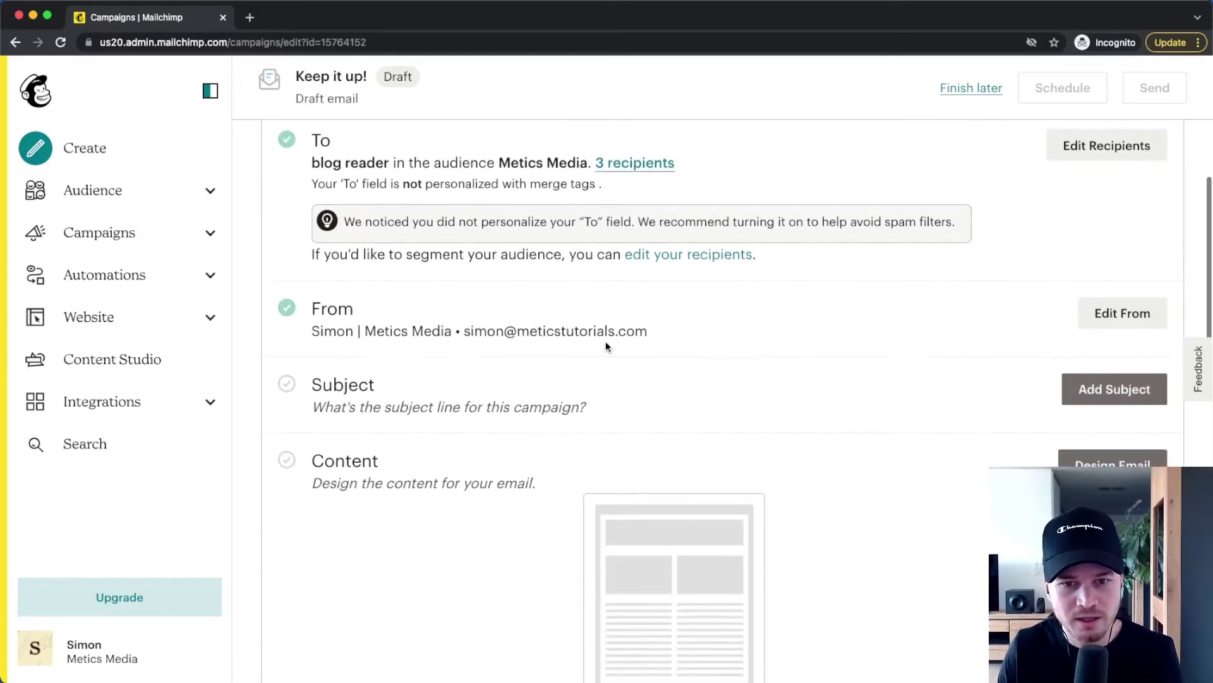
{"action": "left_click", "coordinate": [1111, 313]}
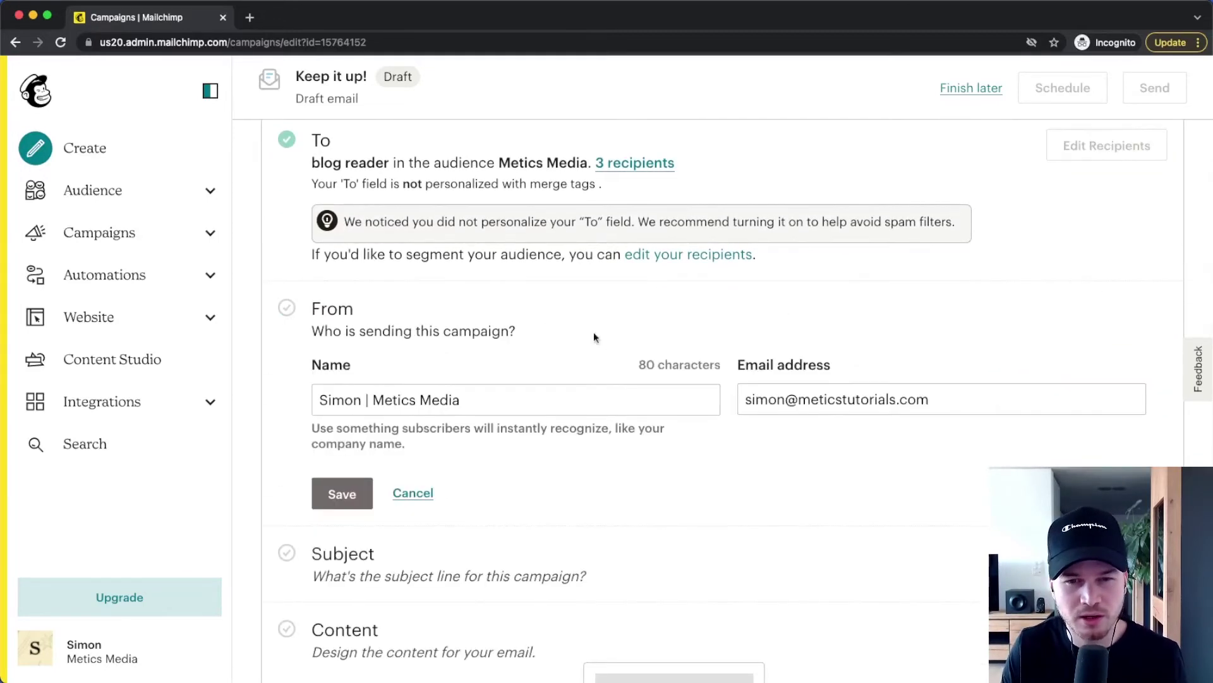
{"action": "left_click", "coordinate": [509, 397]}
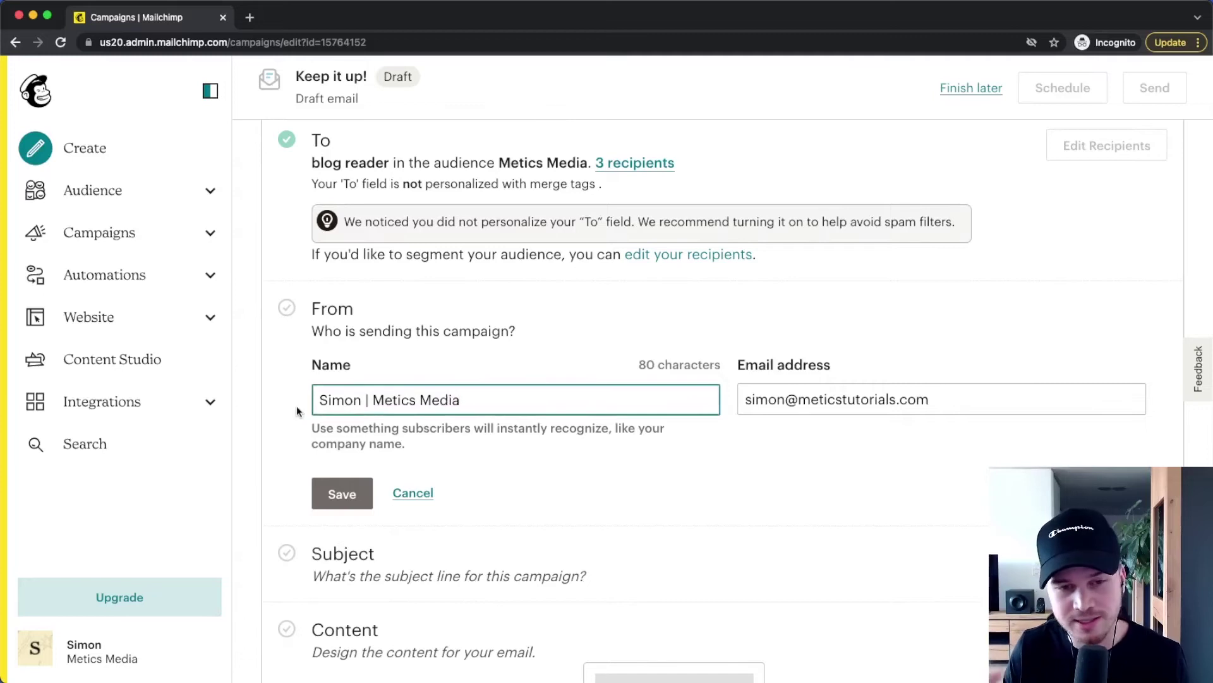
{"action": "left_click_drag", "start_coordinate": [319, 399], "coordinate": [449, 398]}
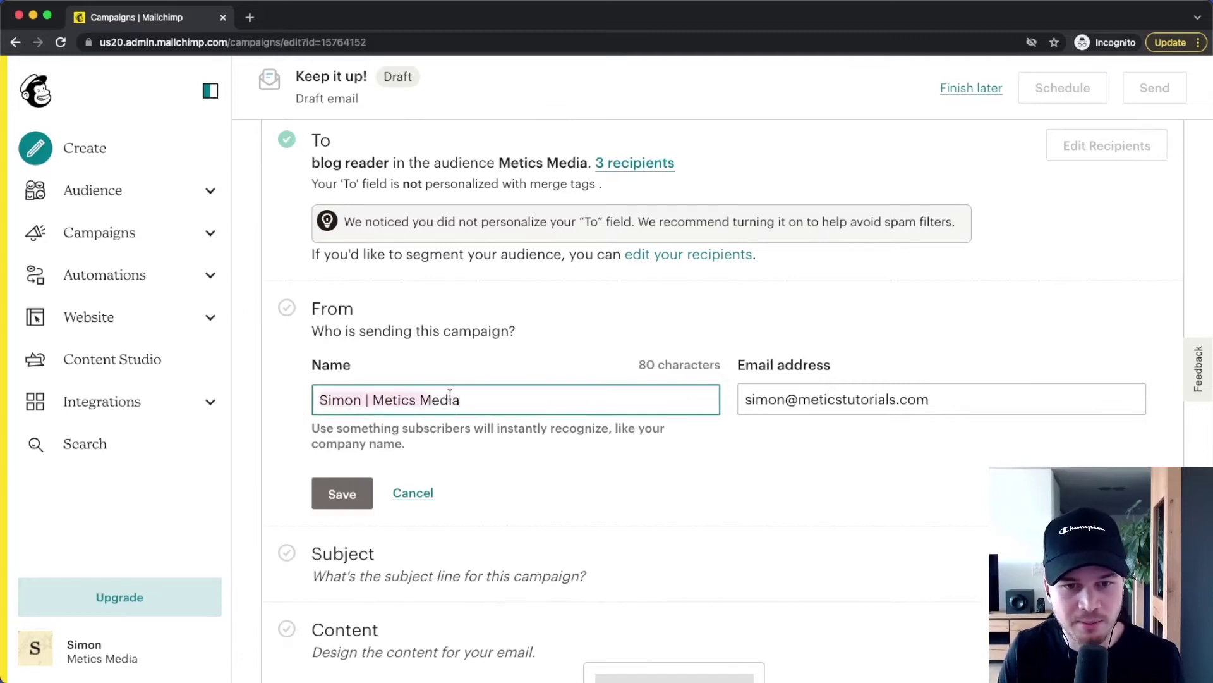
{"action": "left_click", "coordinate": [480, 398]}
{"action": "left_click_drag", "start_coordinate": [536, 398], "coordinate": [327, 399]}
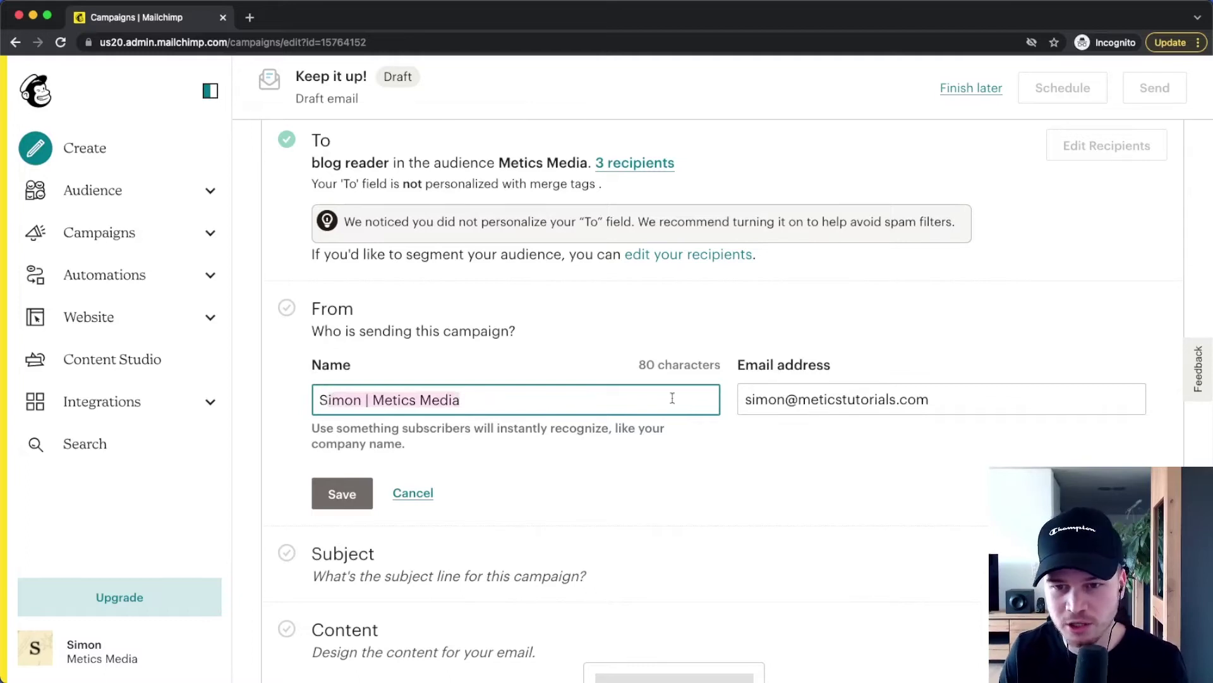
{"action": "left_click_drag", "start_coordinate": [744, 399], "coordinate": [945, 406]}
{"action": "left_click", "coordinate": [903, 453]}
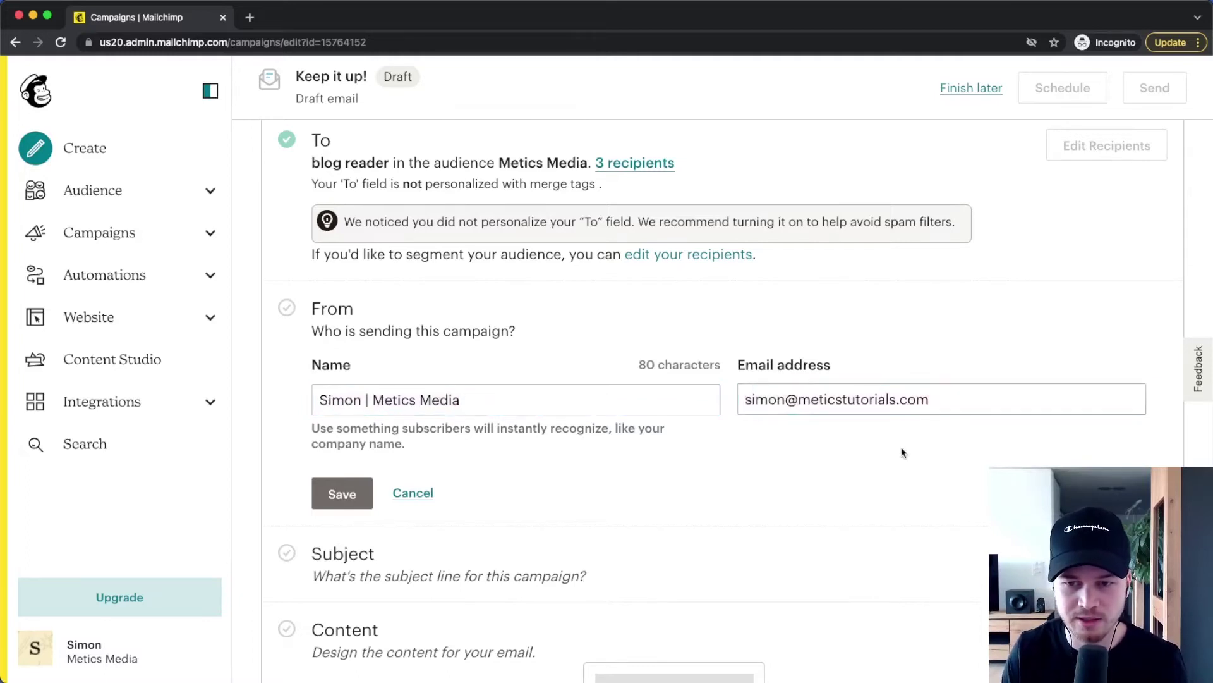
{"action": "left_click", "coordinate": [371, 494]}
{"action": "scroll", "coordinate": [617, 421], "scroll_direction": "down", "scroll_amount": 3}
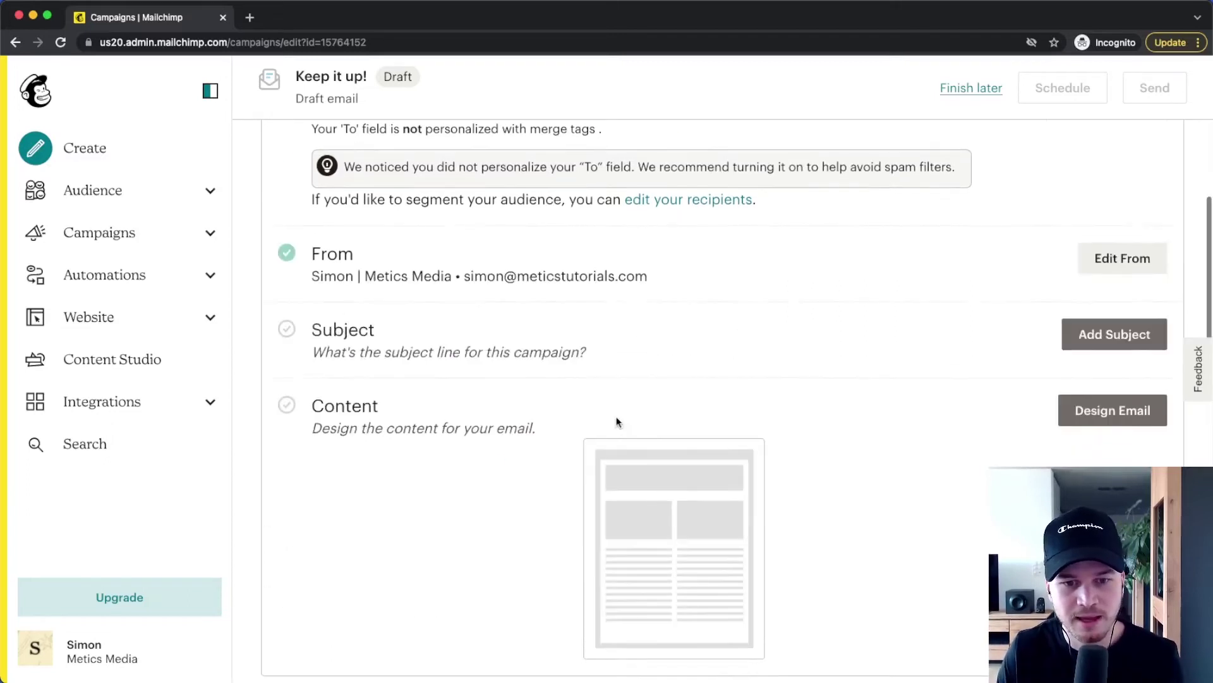
{"action": "scroll", "coordinate": [1069, 297], "scroll_direction": "up", "scroll_amount": 1}
Save subject 'Wanna start on youtube this year? Here's my 5 secrets..' with preview text 'Secret Nr. 1: ...'.
{"action": "left_click", "coordinate": [1139, 281]}
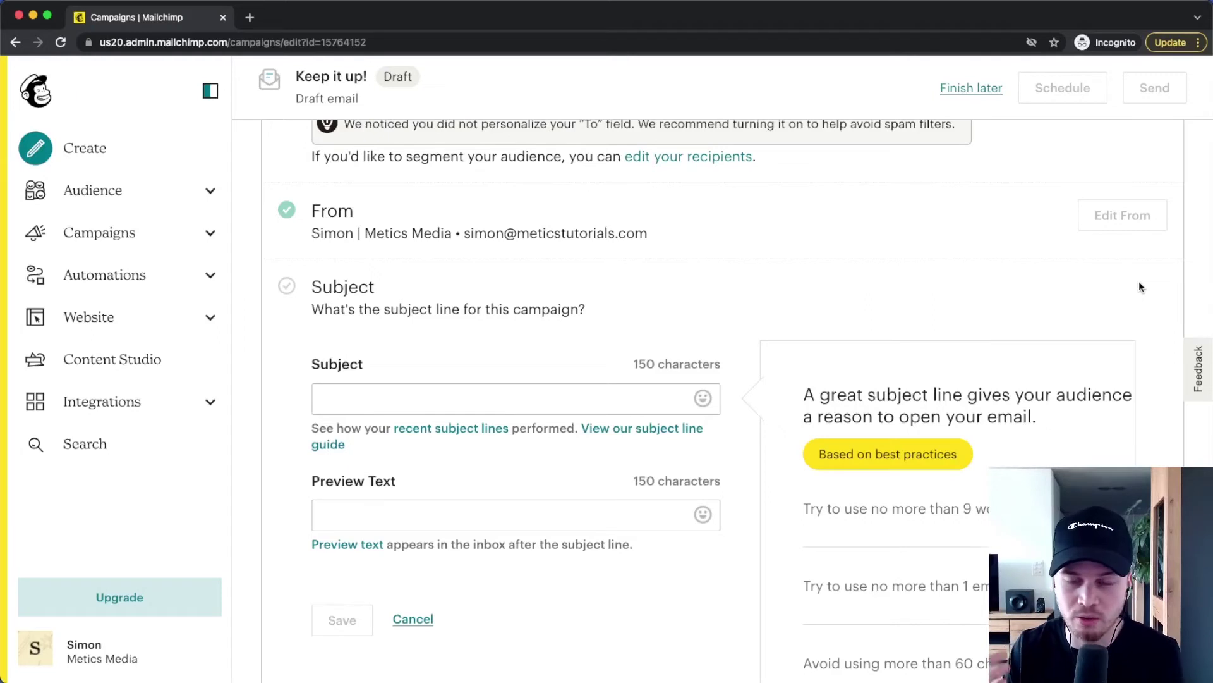
{"action": "left_click", "coordinate": [359, 408]}
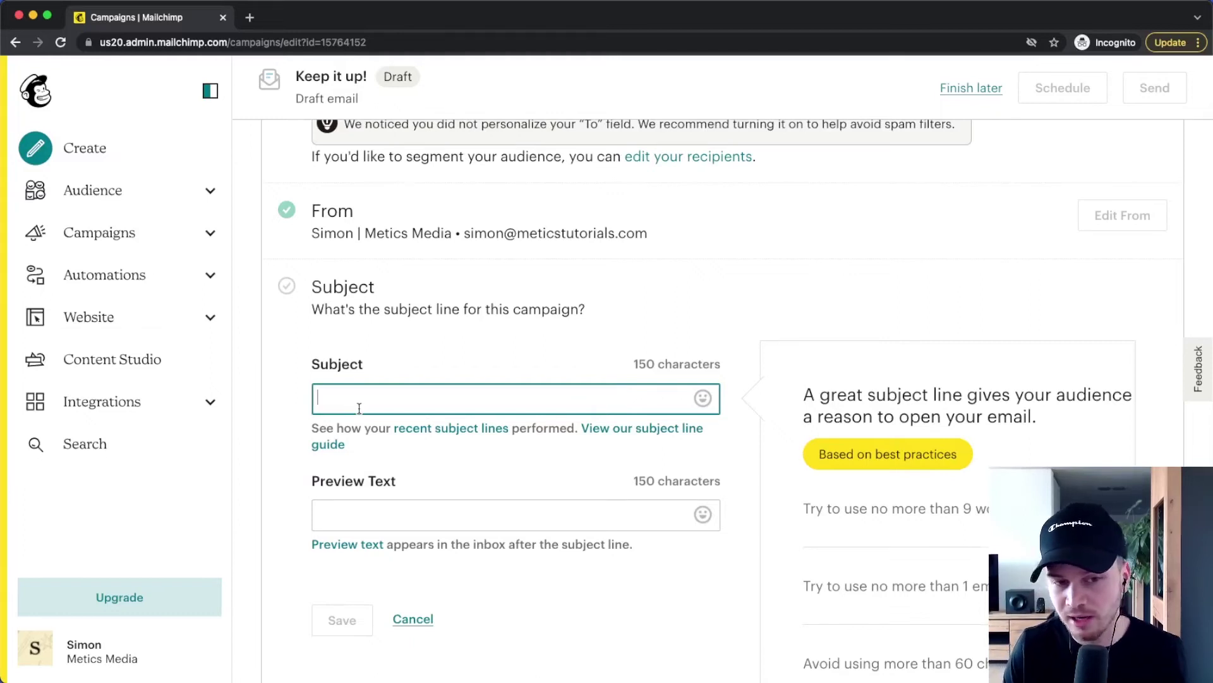
{"action": "type", "text": "Wanna s"}
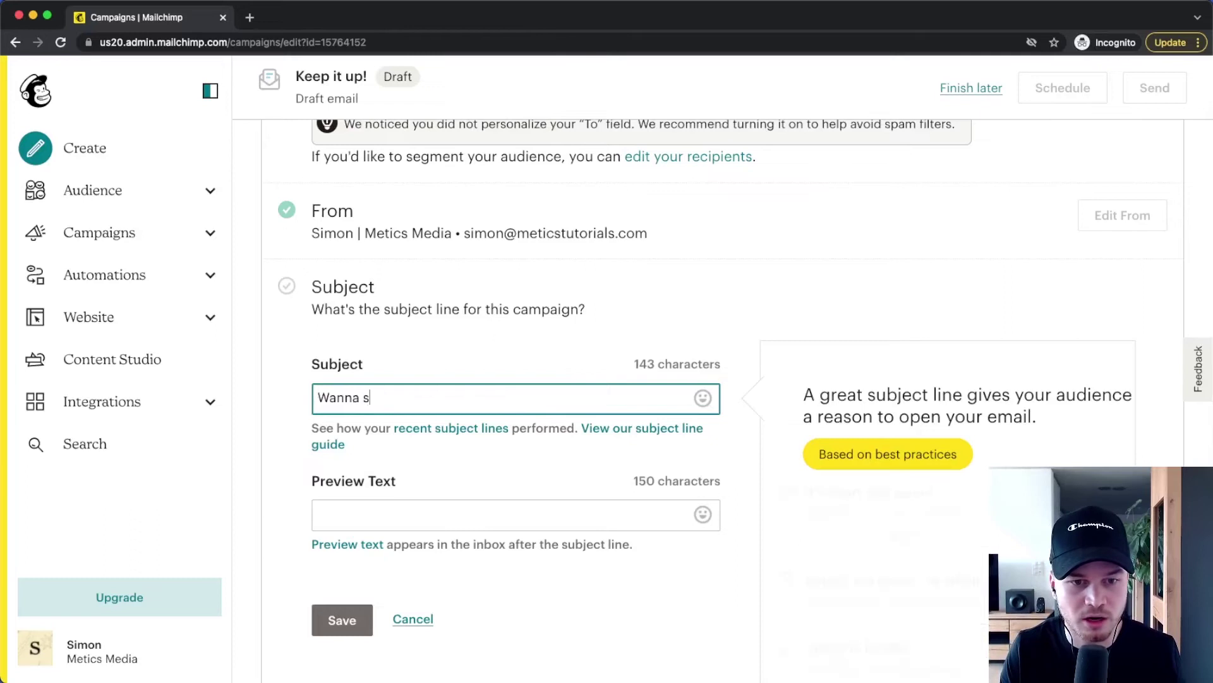
{"action": "type", "text": "tart on youtube "}
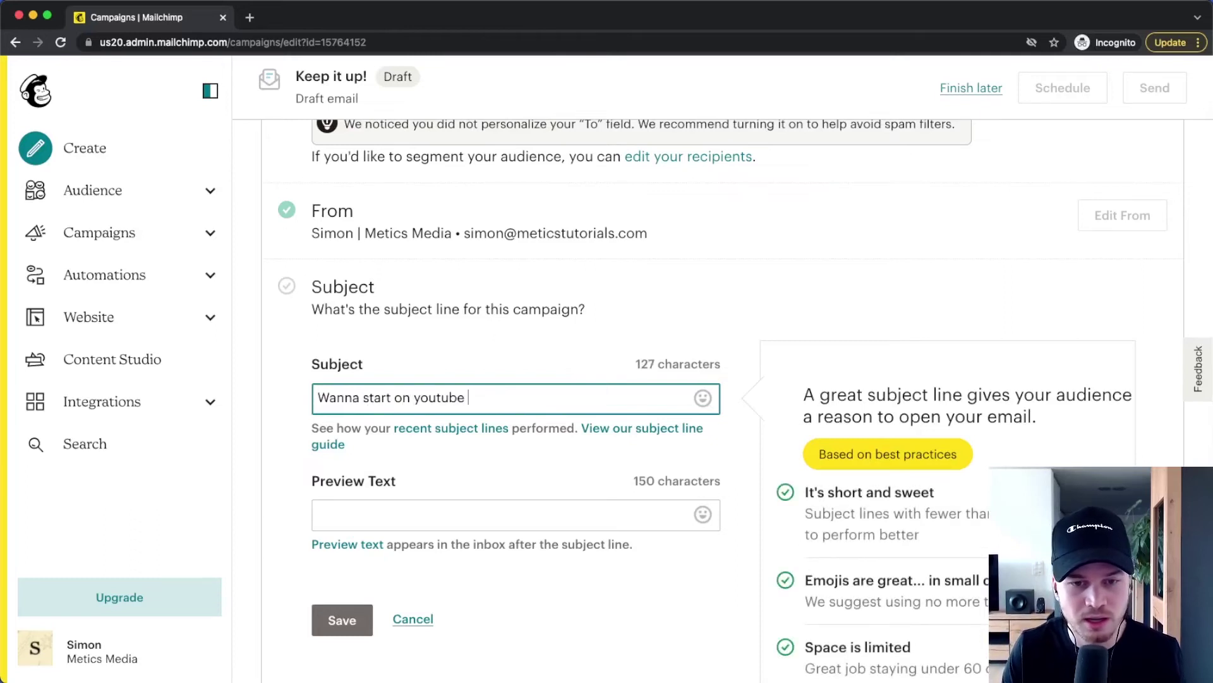
{"action": "type", "text": "this yea"}
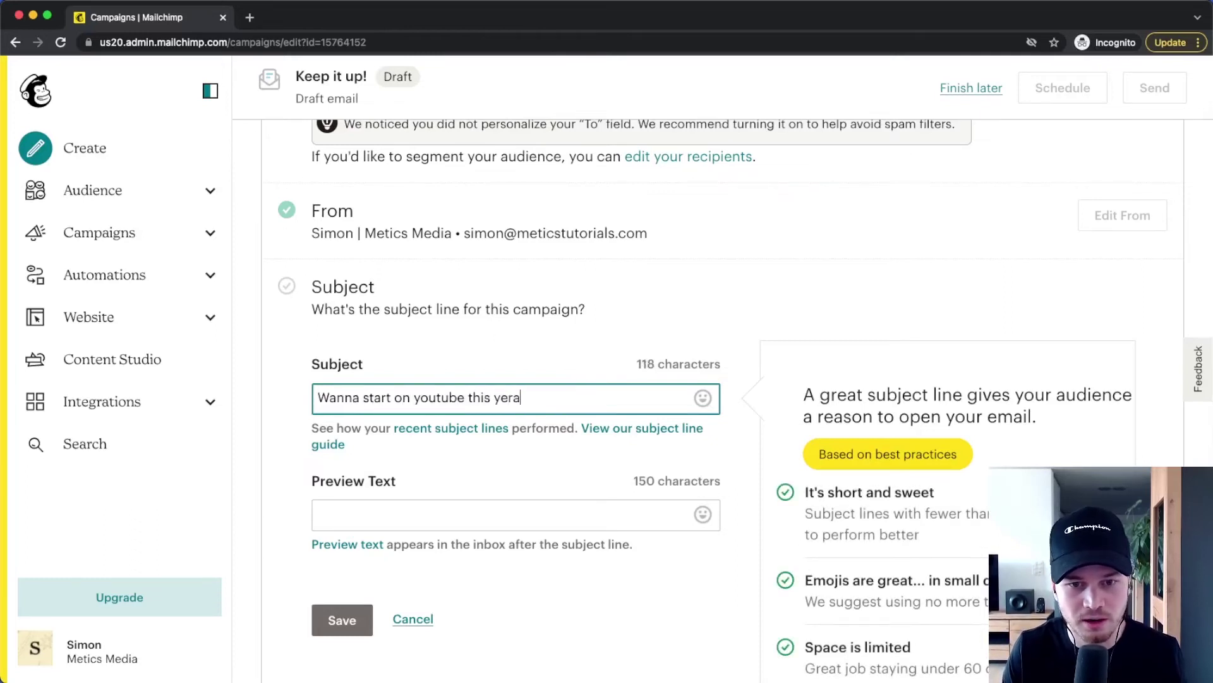
{"action": "type", "text": "r? Her"}
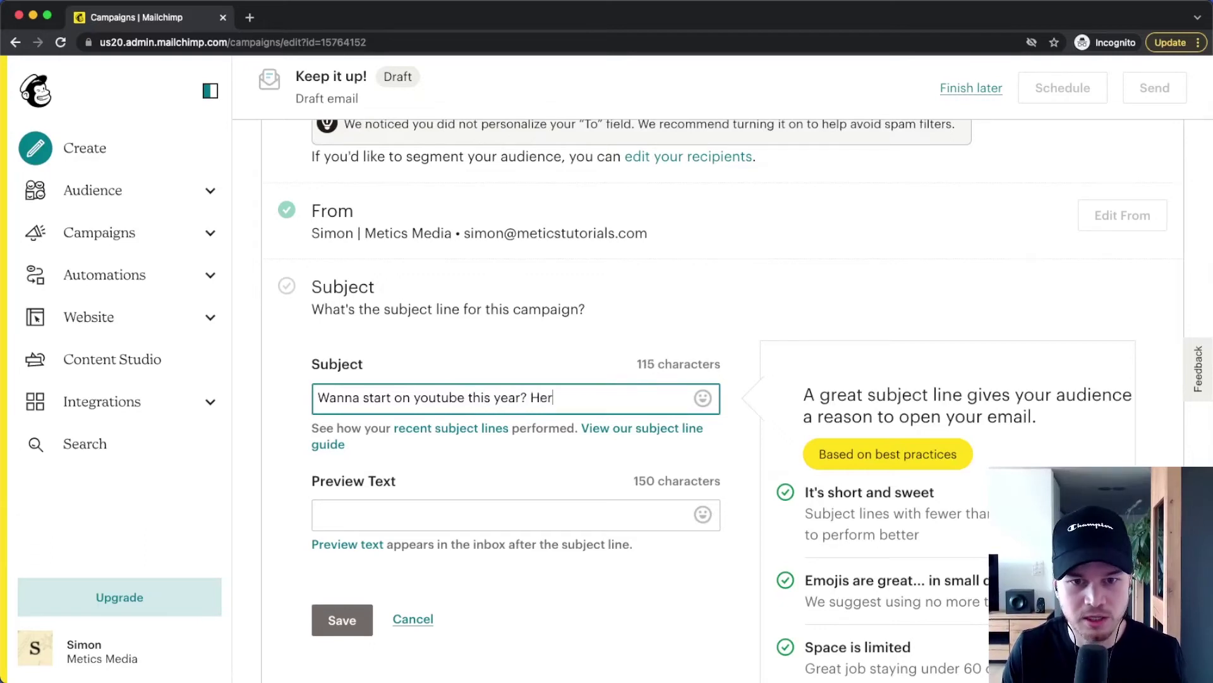
{"action": "type", "text": "e's my "}
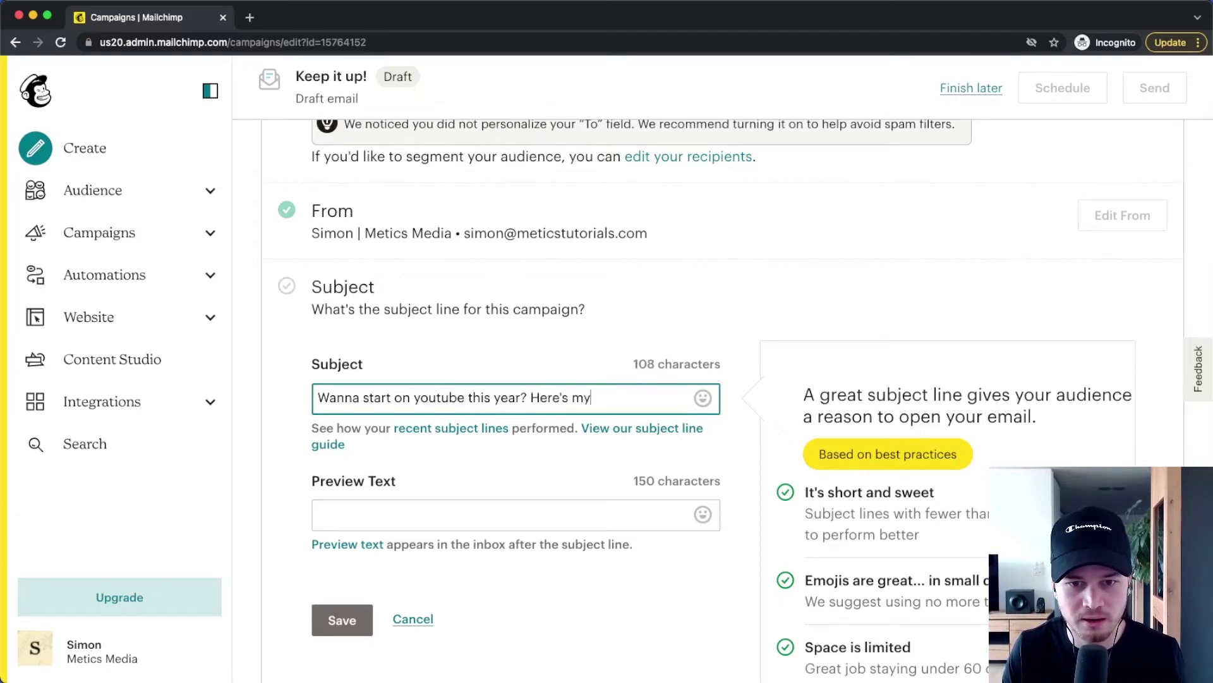
{"action": "type", "text": "5 sec"}
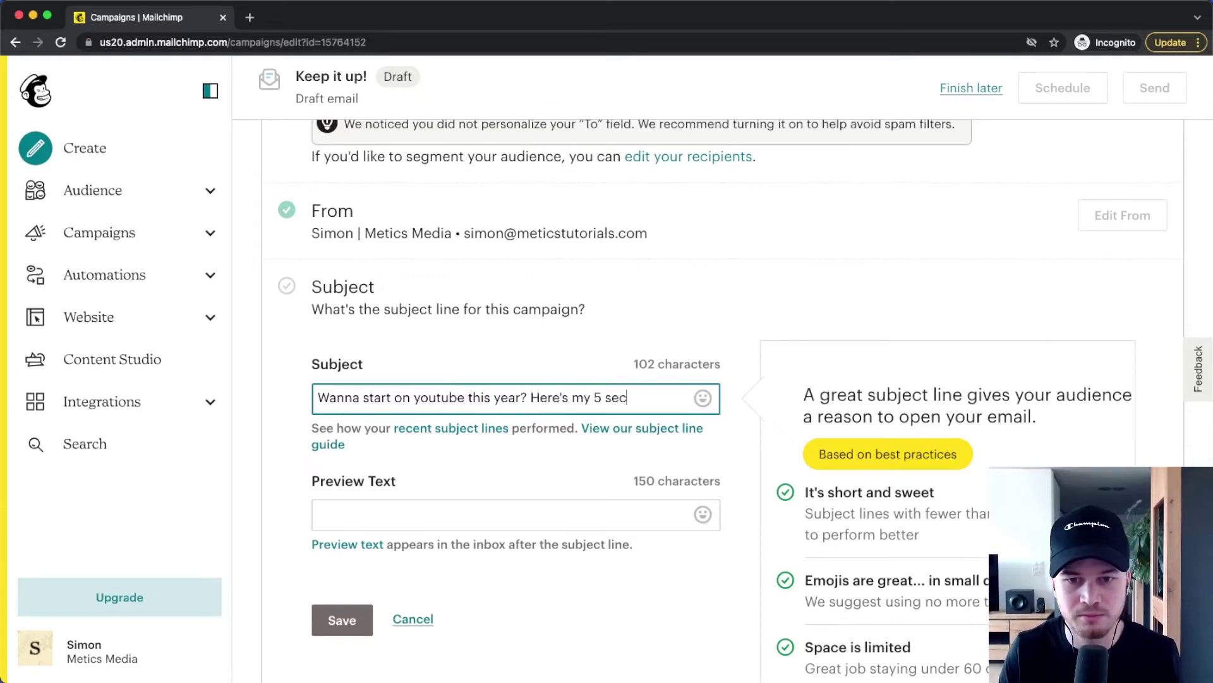
{"action": "type", "text": "rets"}
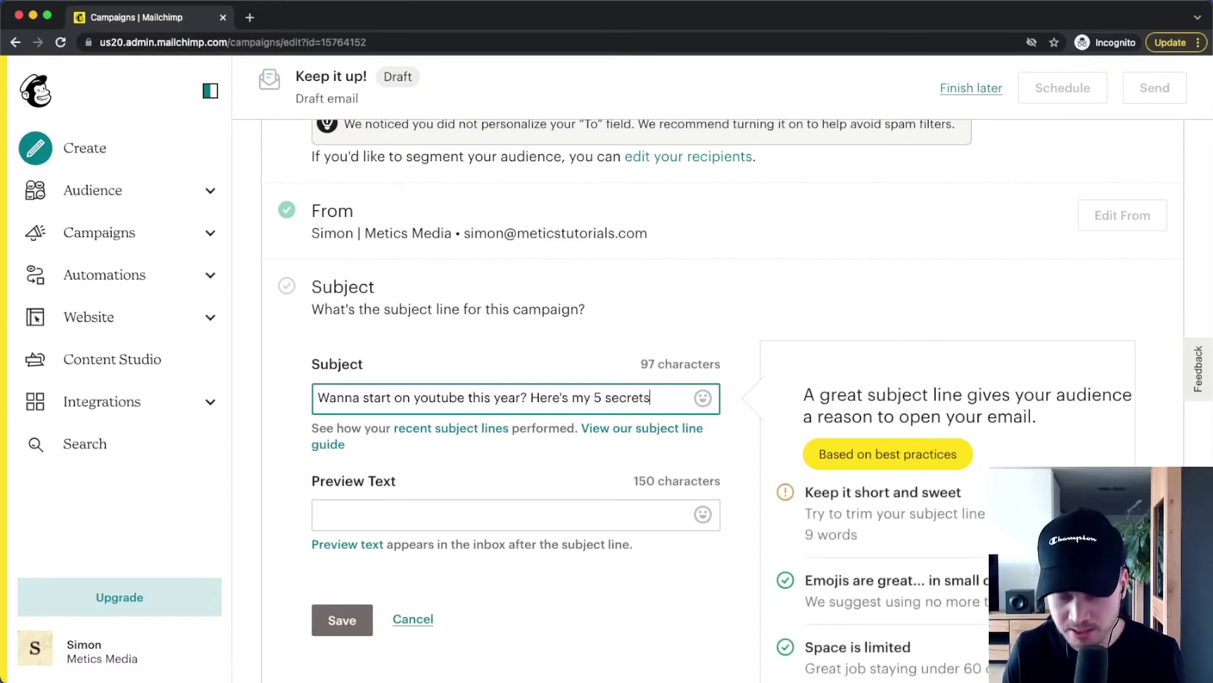
{"action": "type", "text": ".."}
{"action": "scroll", "coordinate": [455, 467], "scroll_direction": "down", "scroll_amount": 2}
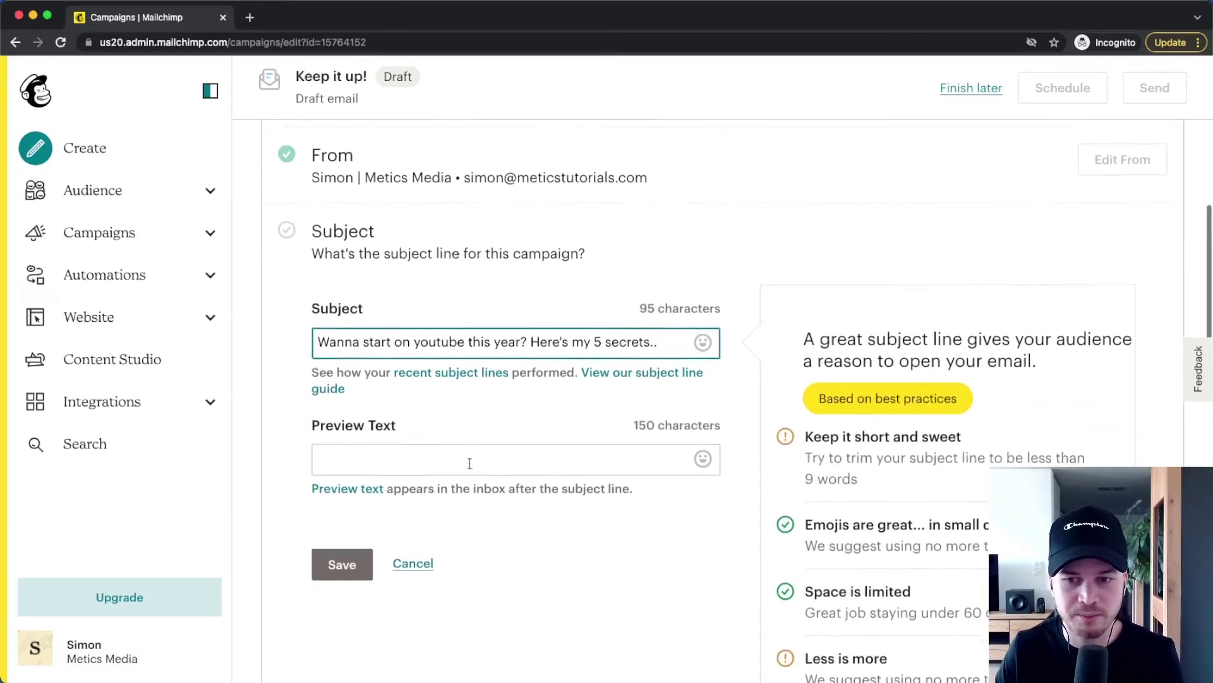
{"action": "left_click", "coordinate": [470, 464]}
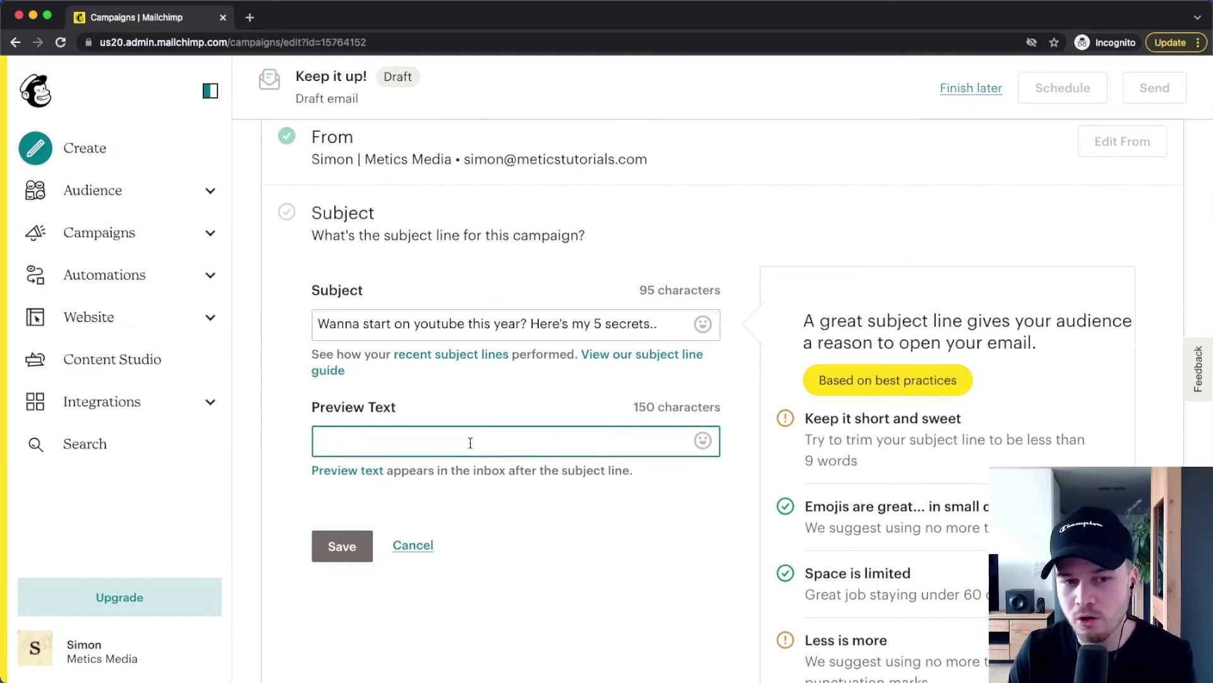
{"action": "type", "text": "Se"}
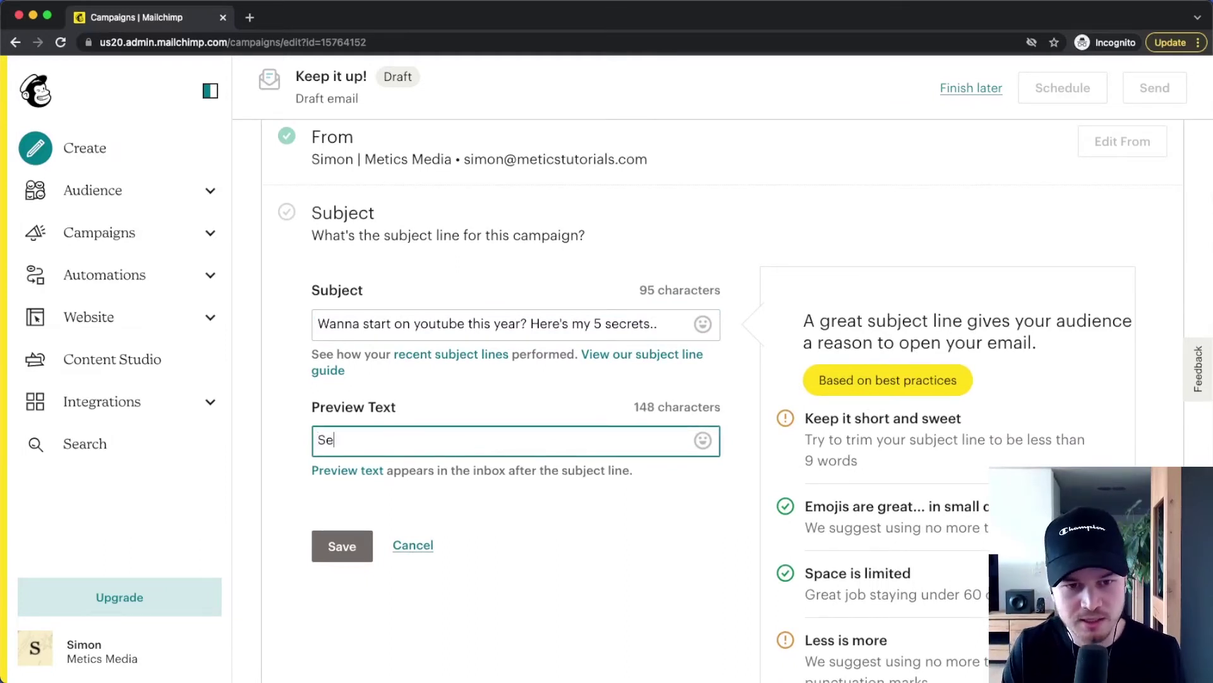
{"action": "type", "text": "cret Nr. 1"}
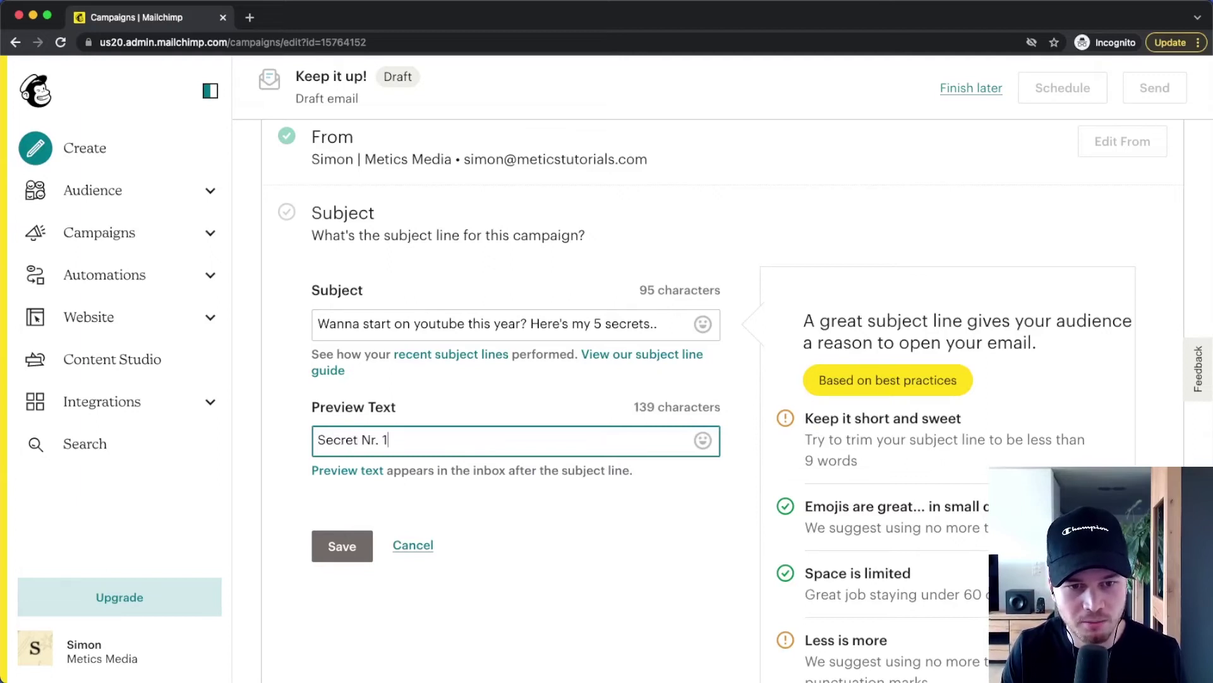
{"action": "type", "text": ": ..."}
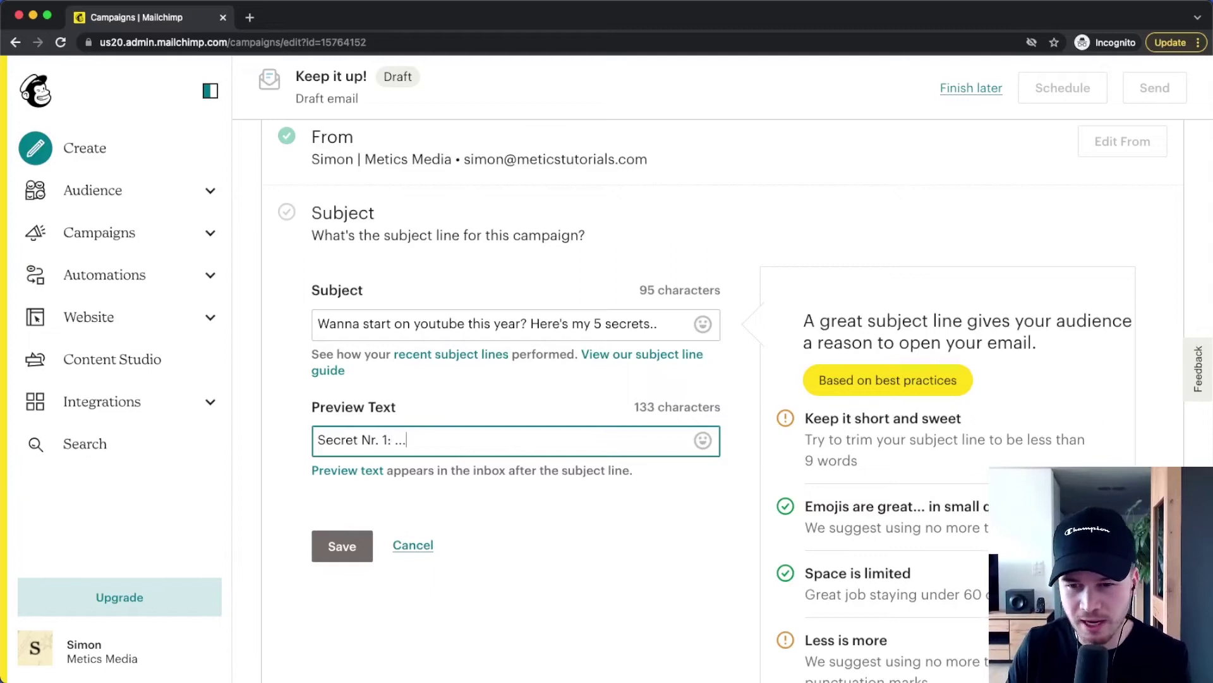
{"action": "scroll", "coordinate": [514, 452], "scroll_direction": "down", "scroll_amount": 4}
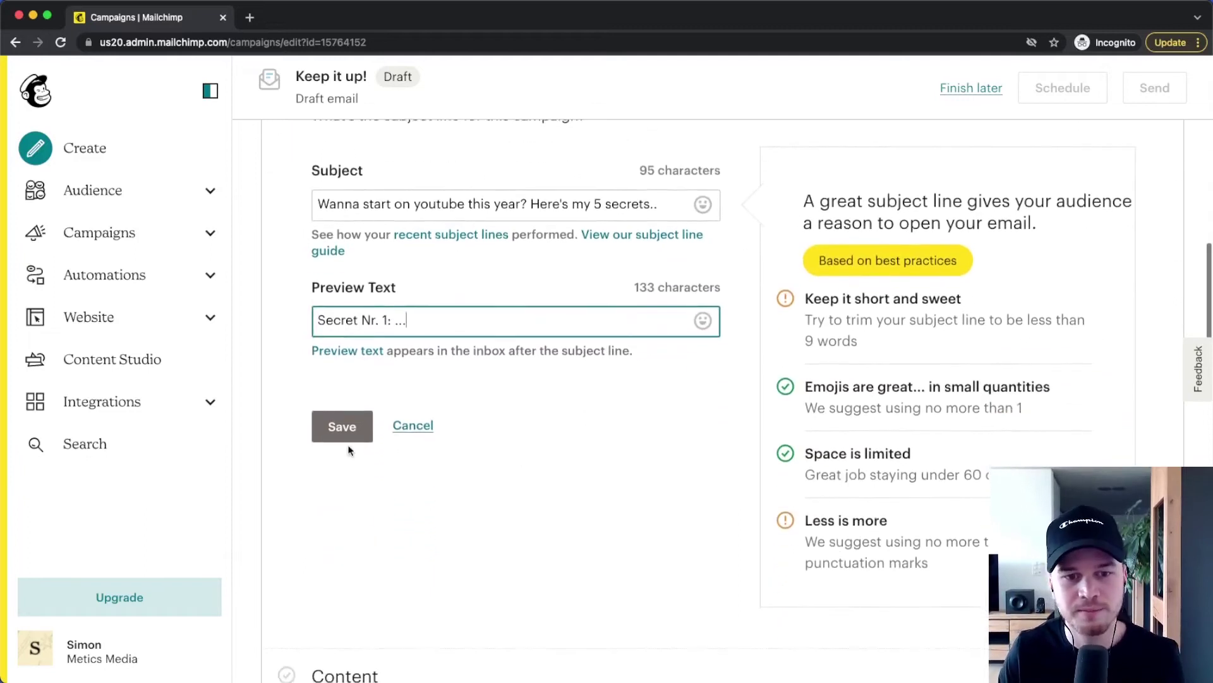
{"action": "left_click", "coordinate": [345, 433]}
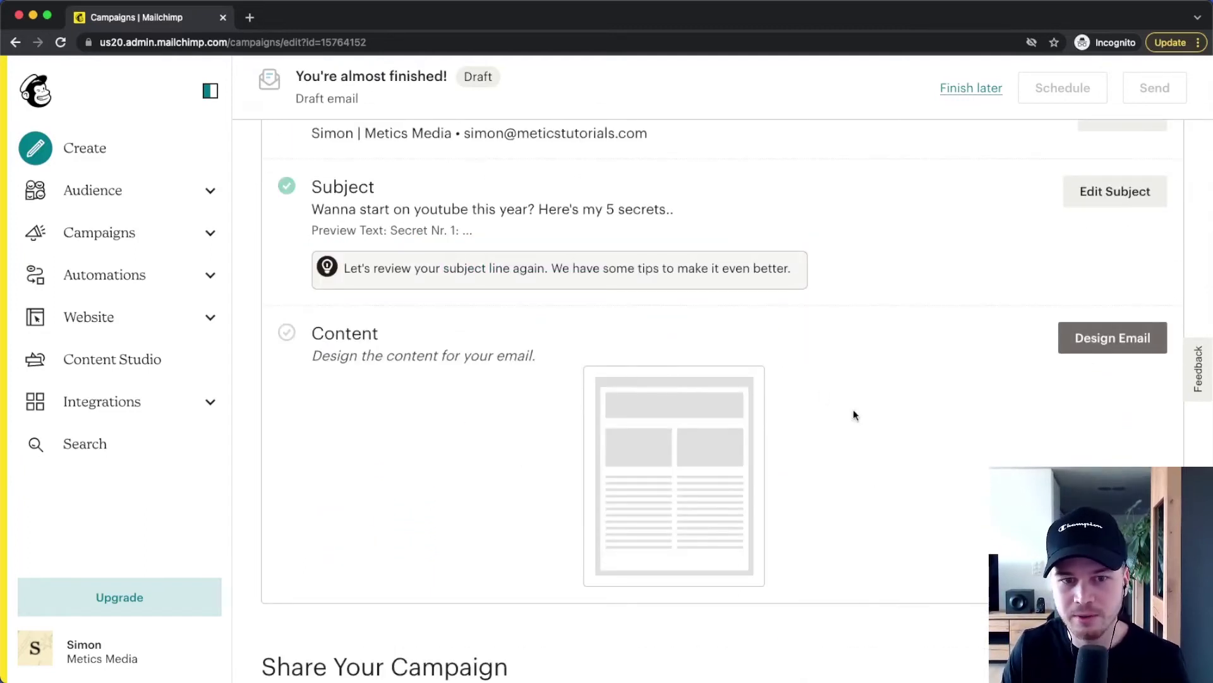
Start designing the email content using the new beta email builder.
{"action": "left_click", "coordinate": [1114, 339]}
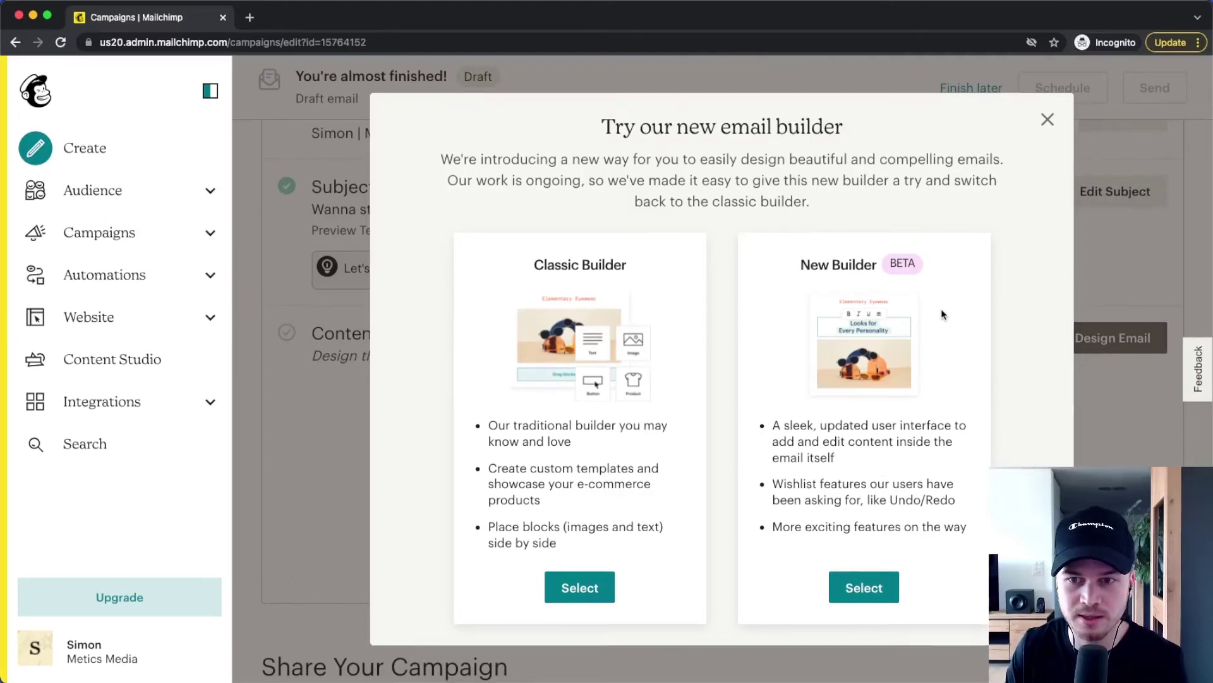
{"action": "left_click", "coordinate": [870, 597]}
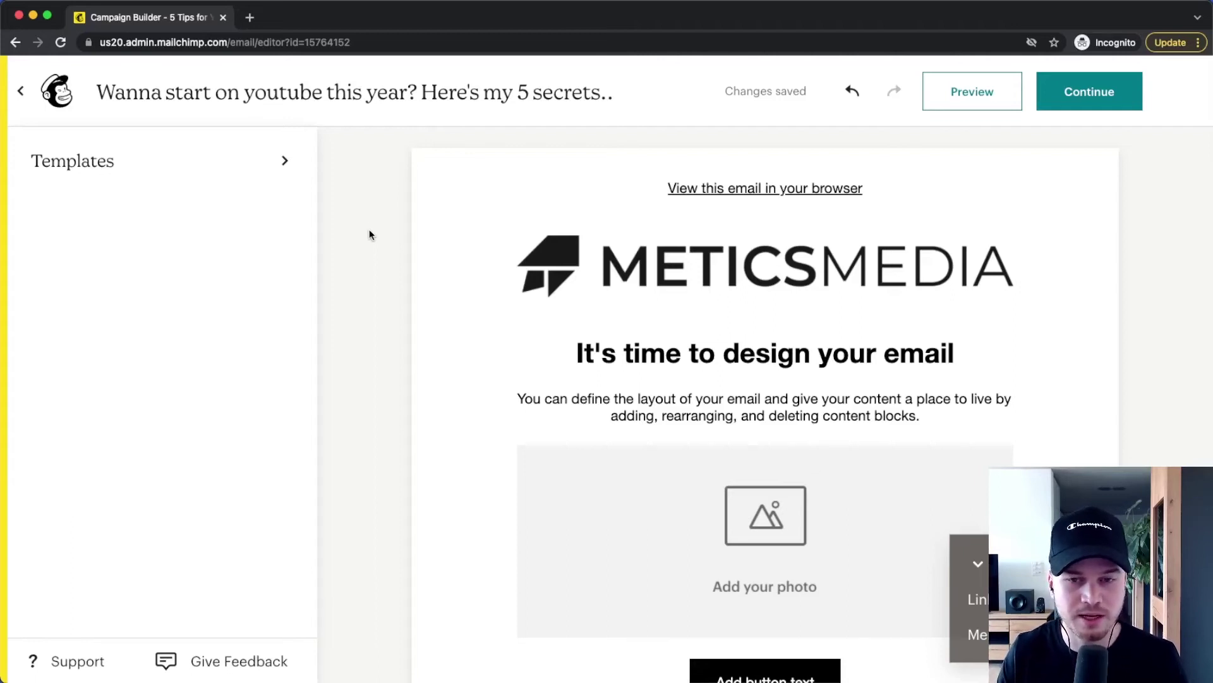
Browse the prebuilt templates such as Bold and Minimal, then close the list without applying one.
{"action": "left_click", "coordinate": [236, 165]}
{"action": "mouse_move", "coordinate": [221, 414]}
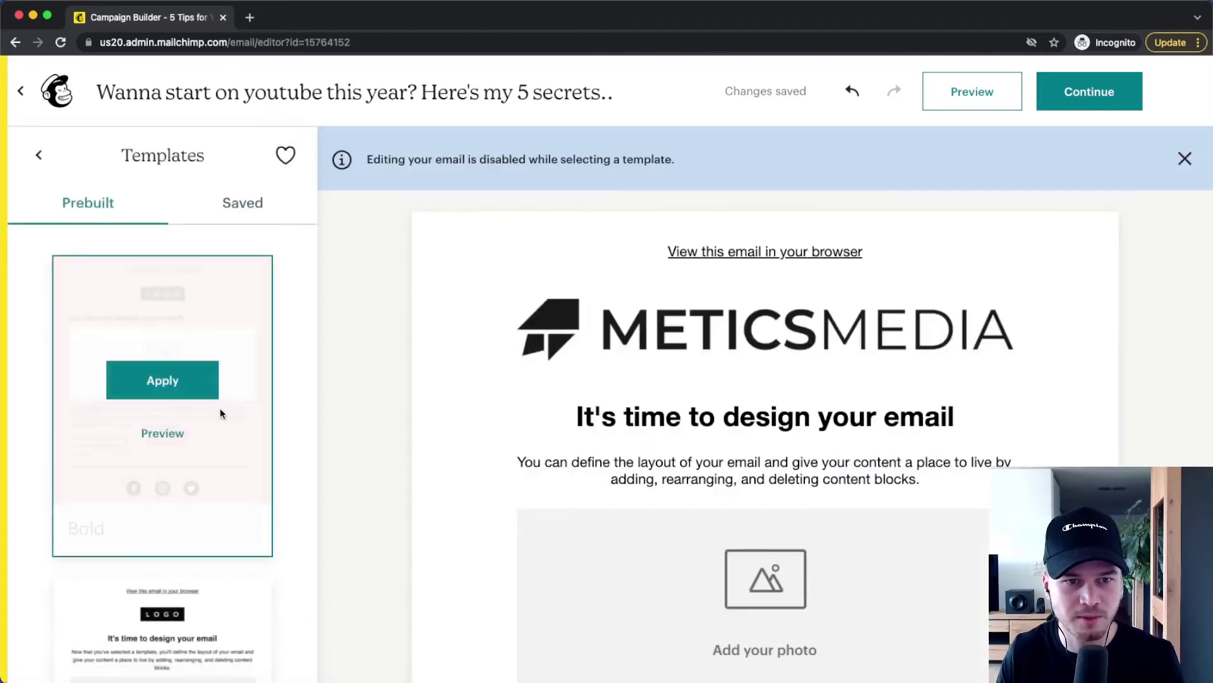
{"action": "scroll", "coordinate": [220, 414], "scroll_direction": "down", "scroll_amount": 5}
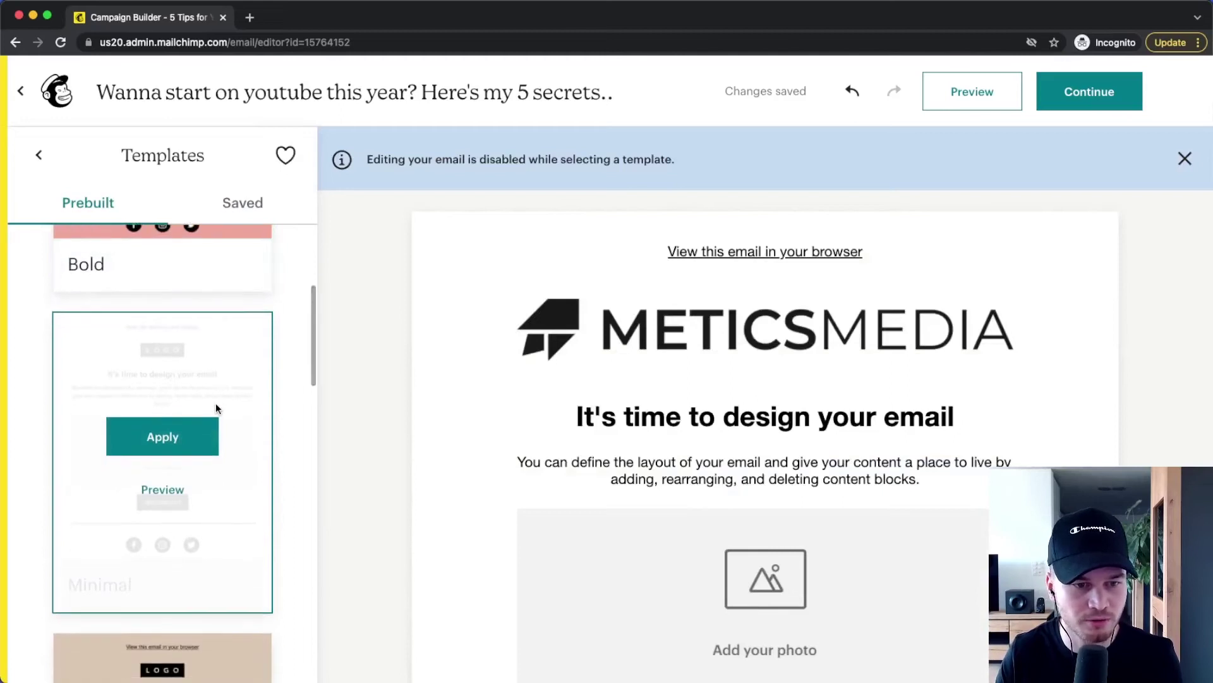
{"action": "scroll", "coordinate": [218, 392], "scroll_direction": "down", "scroll_amount": 2}
{"action": "scroll", "coordinate": [211, 524], "scroll_direction": "down", "scroll_amount": 3}
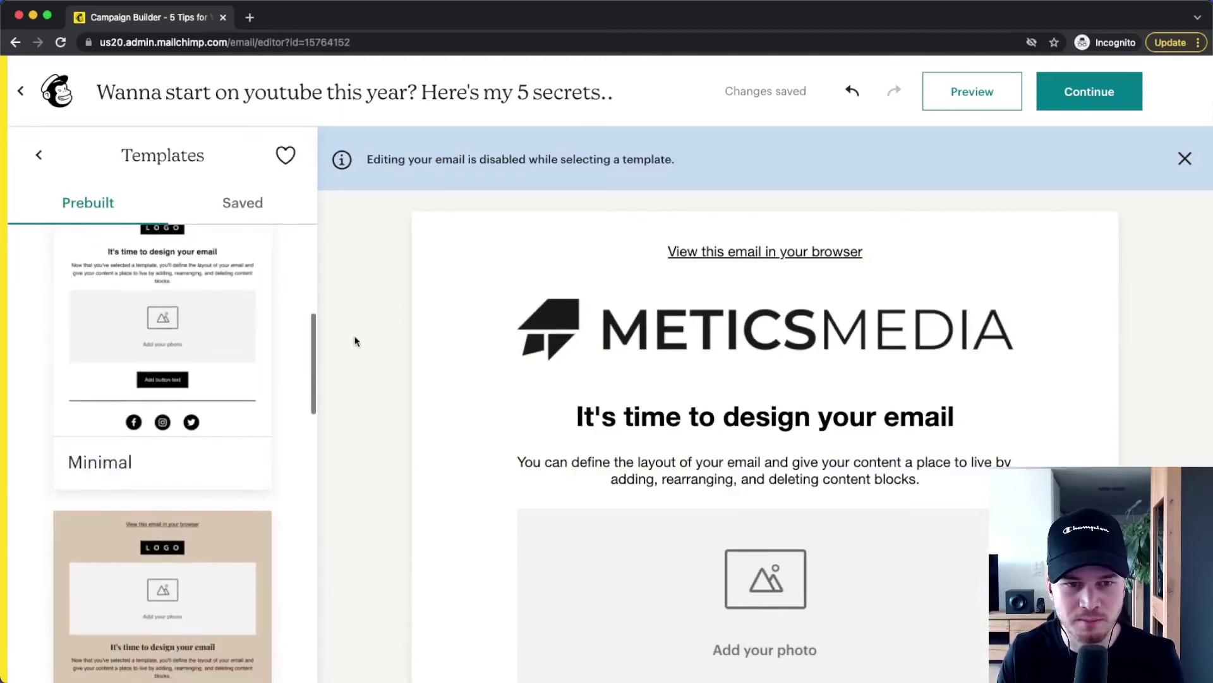
{"action": "scroll", "coordinate": [198, 468], "scroll_direction": "down", "scroll_amount": 3}
{"action": "scroll", "coordinate": [179, 545], "scroll_direction": "up", "scroll_amount": 6}
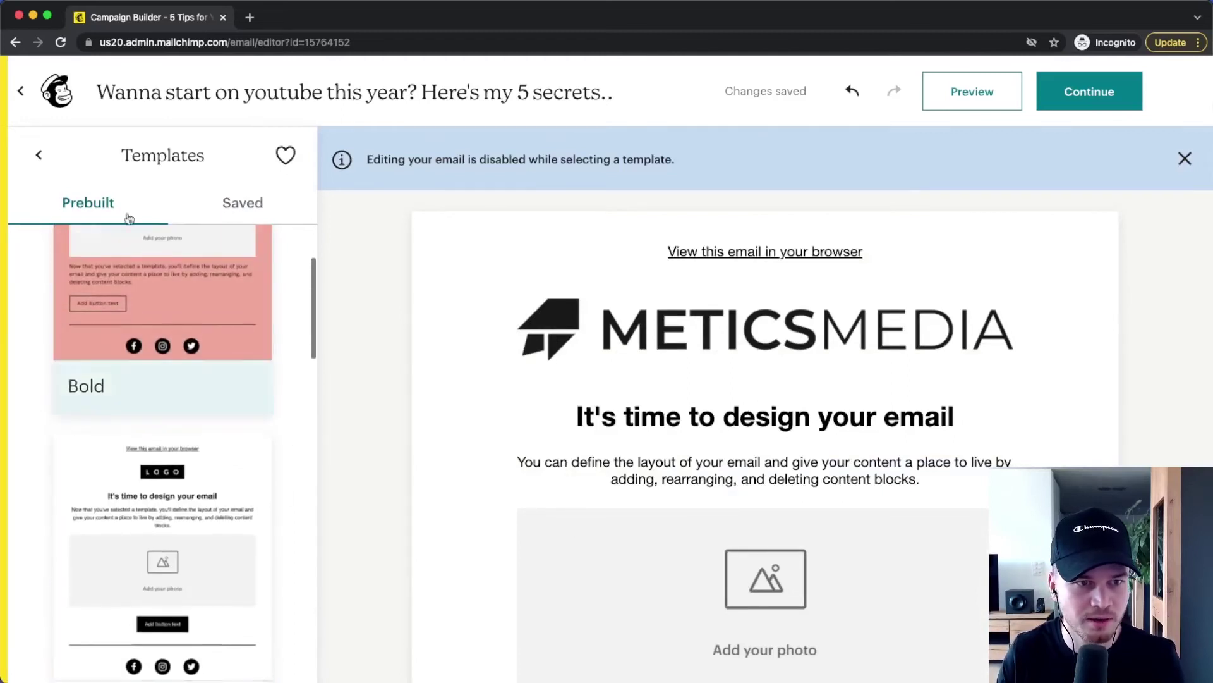
{"action": "left_click", "coordinate": [39, 154]}
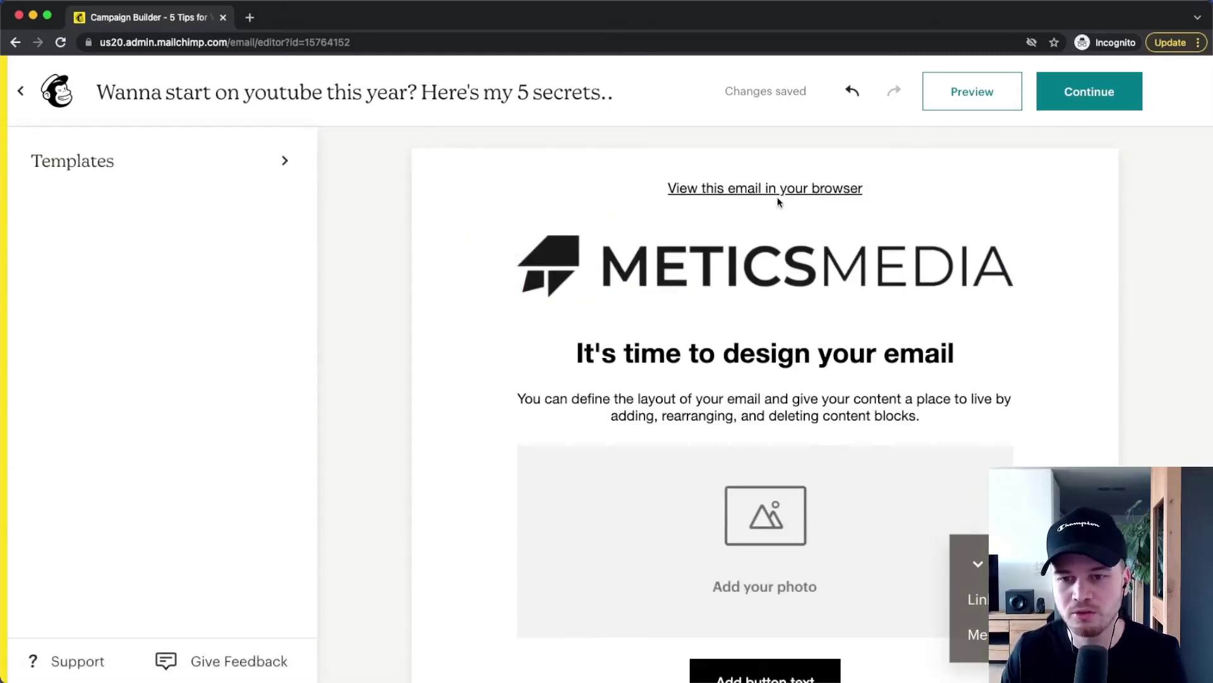
Delete the black 'Add button' block beneath the photo placeholder.
{"action": "scroll", "coordinate": [801, 365], "scroll_direction": "down", "scroll_amount": 5}
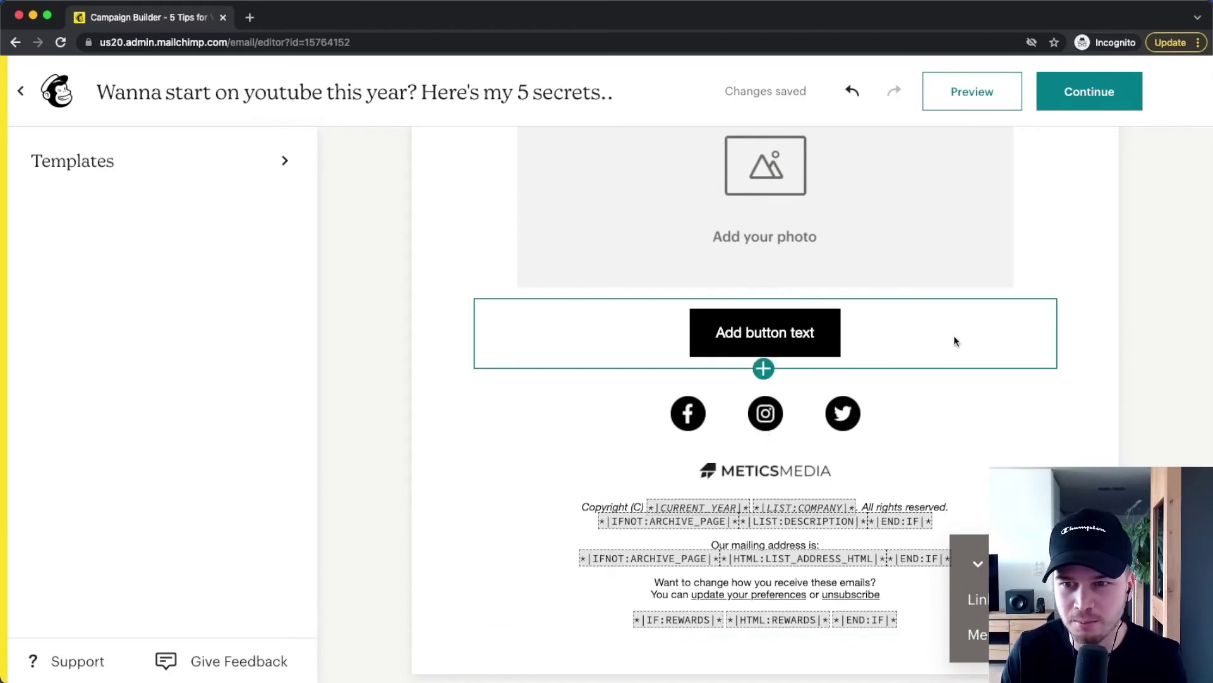
{"action": "scroll", "coordinate": [909, 407], "scroll_direction": "up", "scroll_amount": 1}
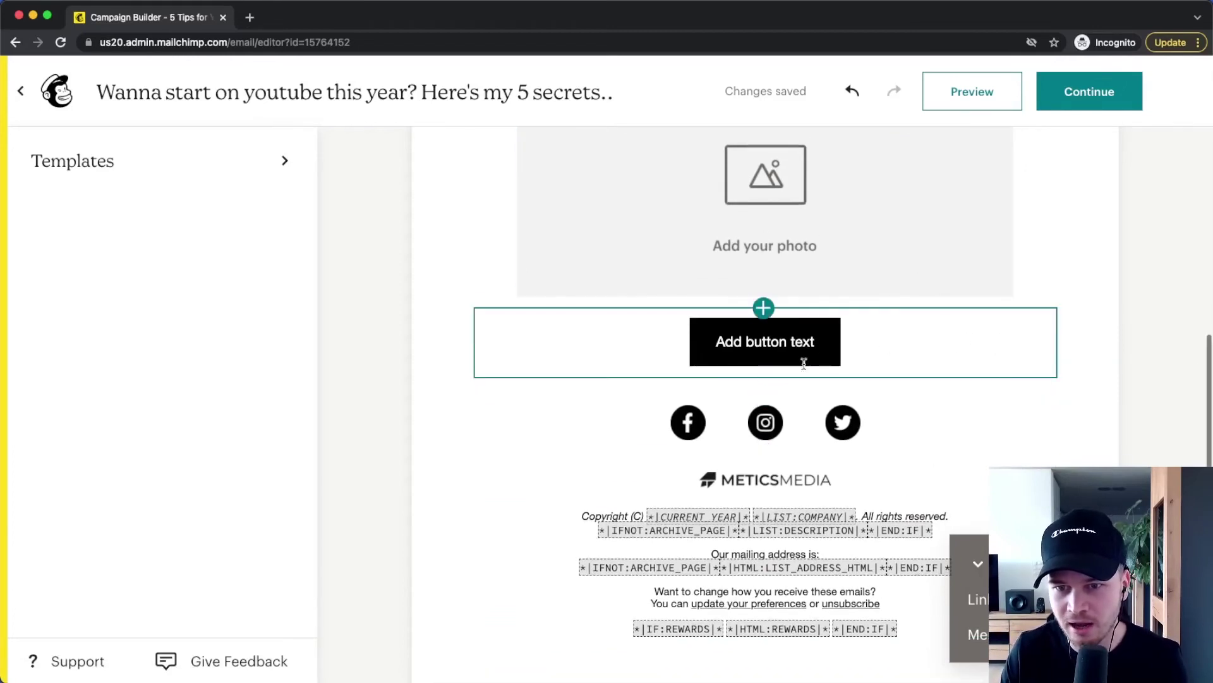
{"action": "left_click", "coordinate": [972, 333]}
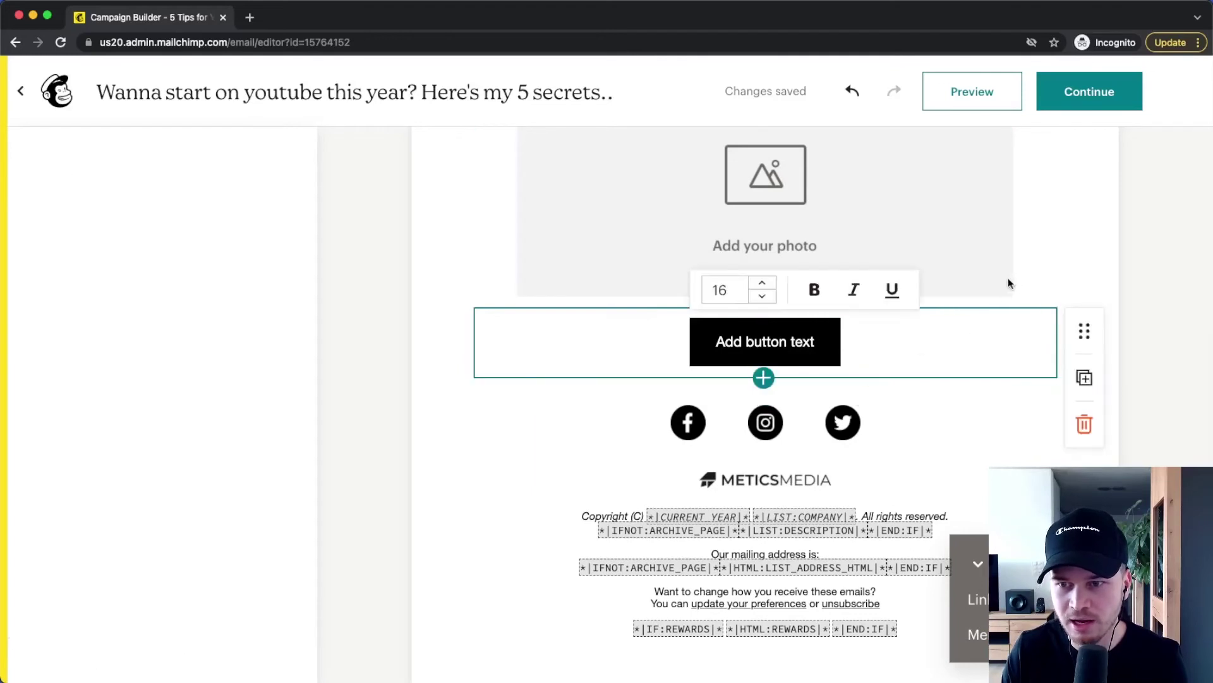
{"action": "left_click", "coordinate": [1085, 424]}
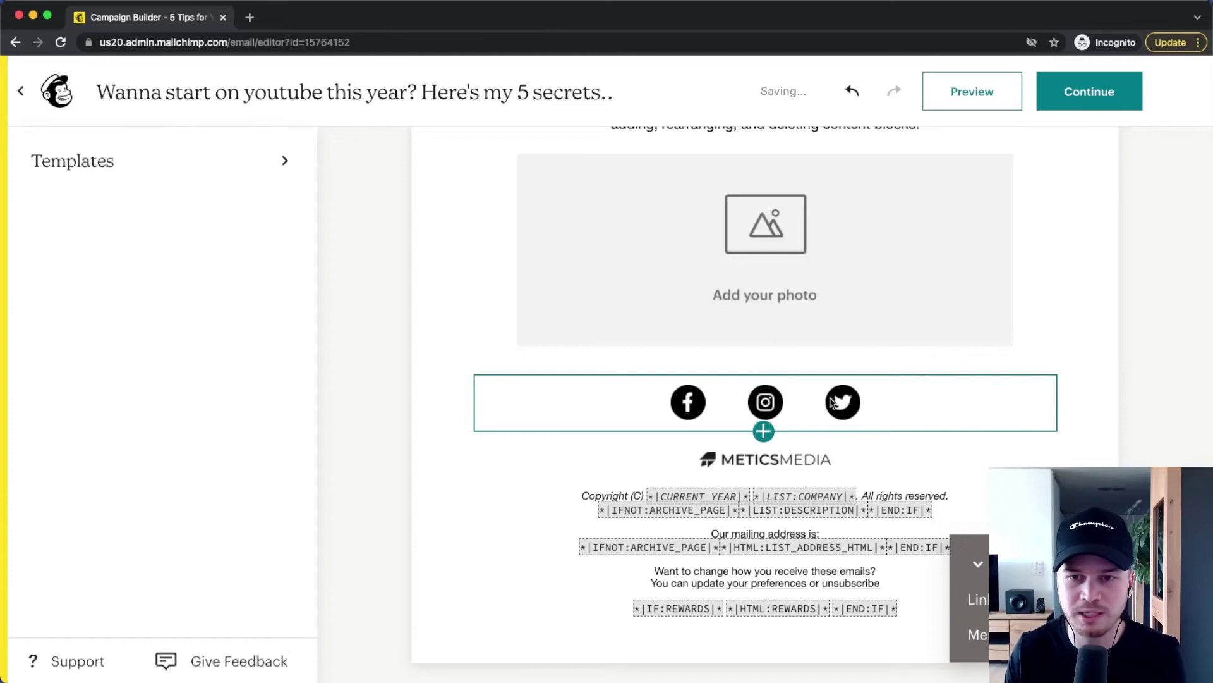
{"action": "scroll", "coordinate": [833, 402], "scroll_direction": "up", "scroll_amount": 5}
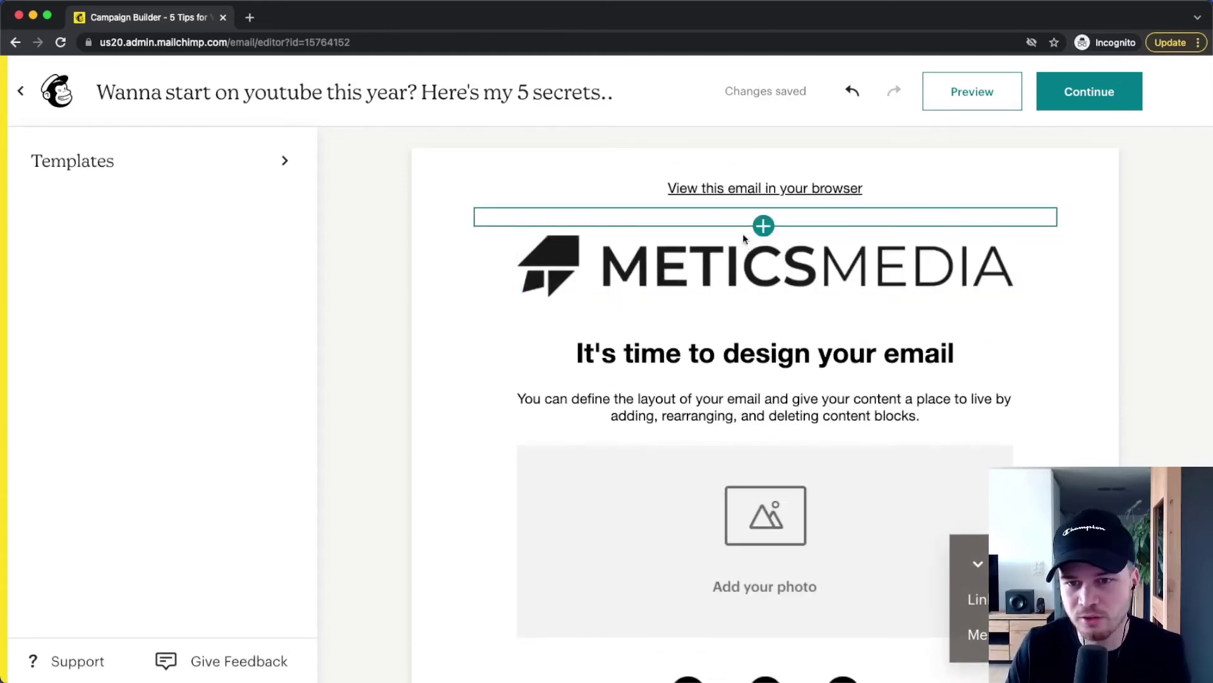
Resize the METICSMEDIA logo at the top of the email noticeably smaller.
{"action": "left_click", "coordinate": [499, 265]}
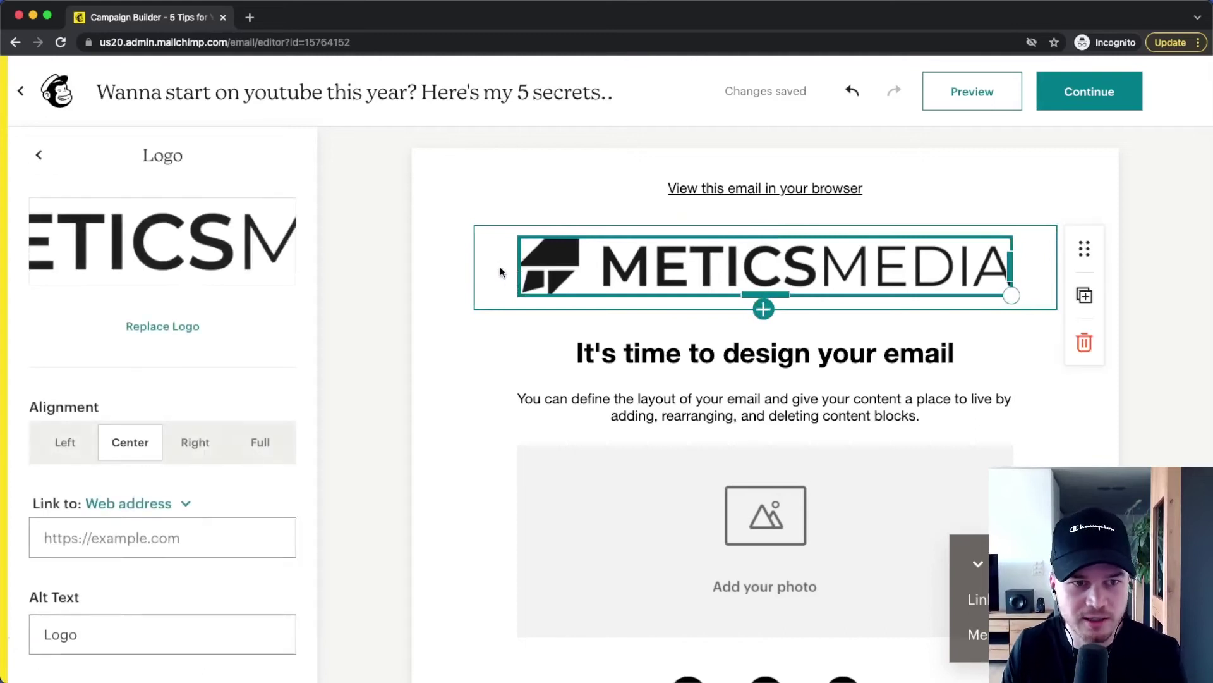
{"action": "scroll", "coordinate": [208, 303], "scroll_direction": "down", "scroll_amount": 2}
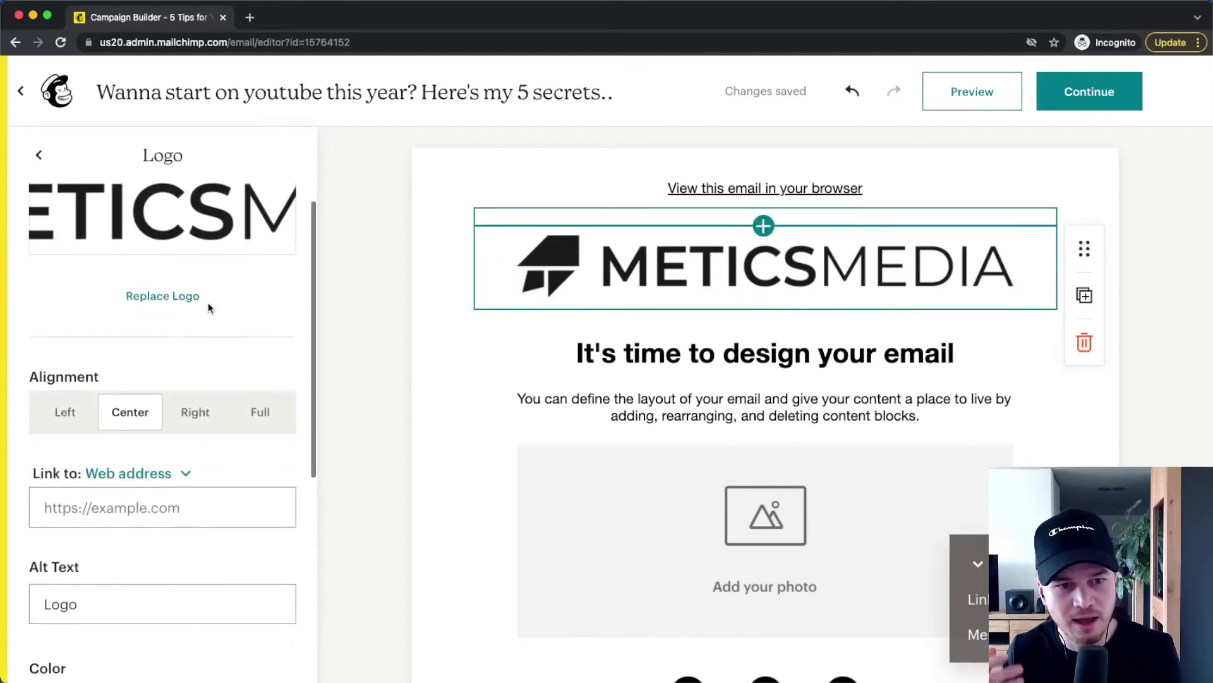
{"action": "scroll", "coordinate": [208, 302], "scroll_direction": "down", "scroll_amount": 5}
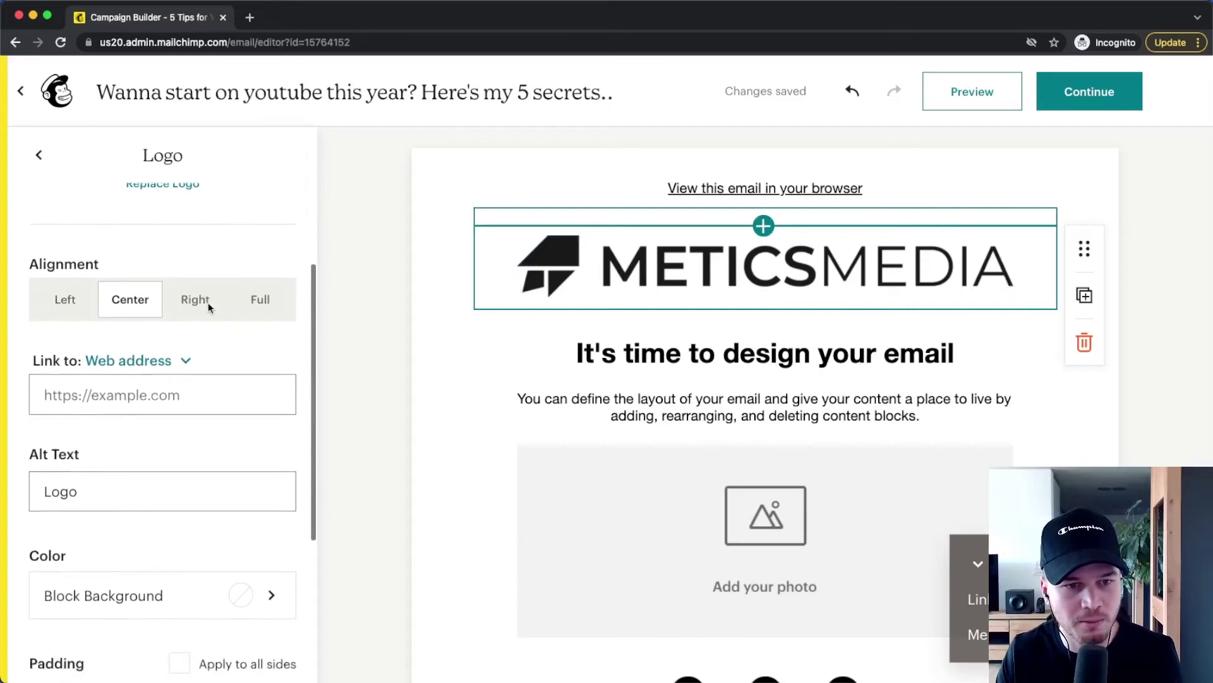
{"action": "scroll", "coordinate": [206, 302], "scroll_direction": "up", "scroll_amount": 3}
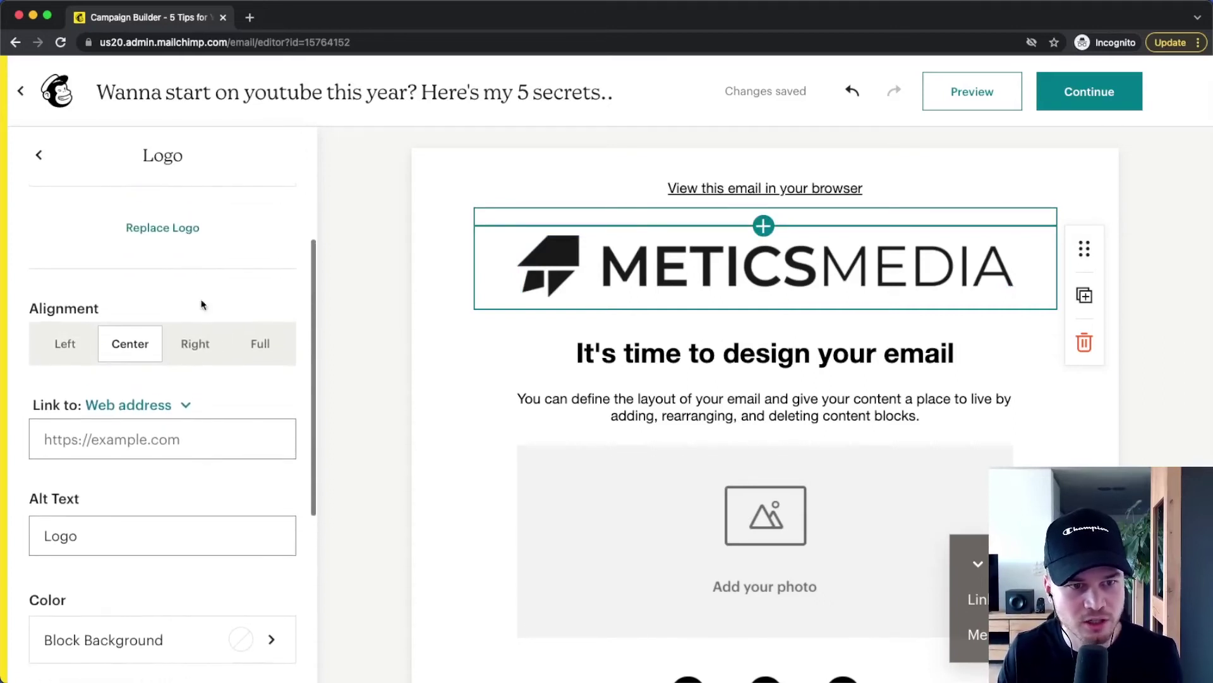
{"action": "scroll", "coordinate": [162, 421], "scroll_direction": "down", "scroll_amount": 3}
{"action": "scroll", "coordinate": [186, 434], "scroll_direction": "down", "scroll_amount": 7}
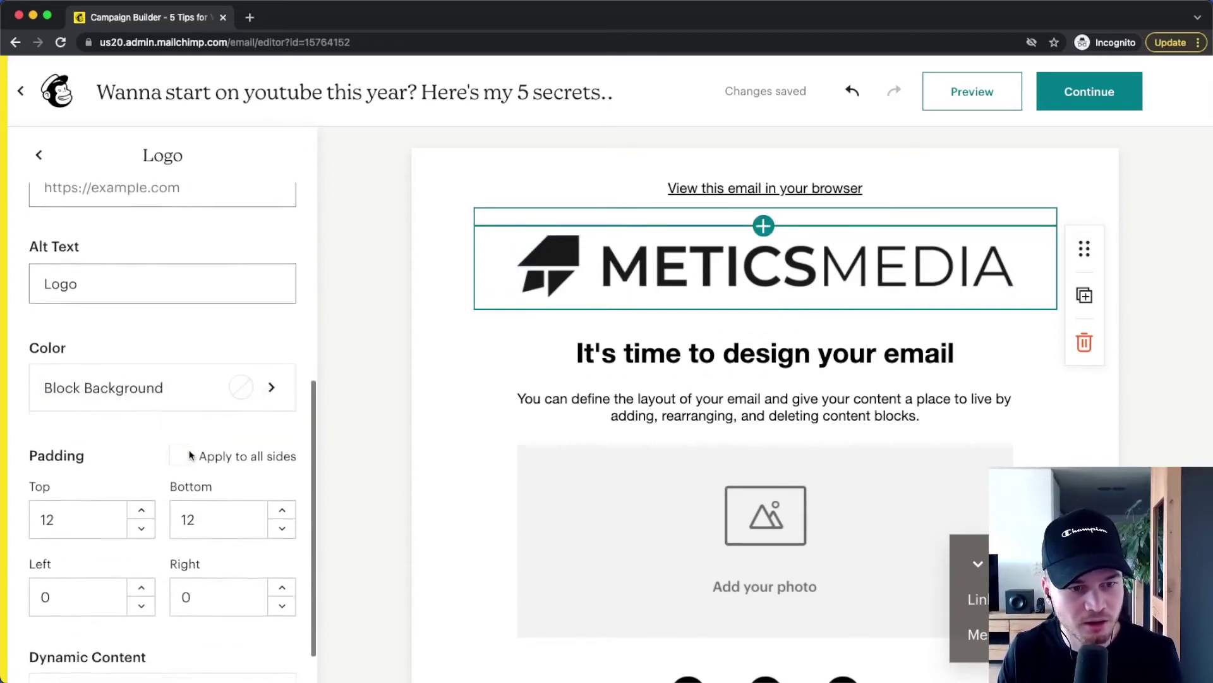
{"action": "mouse_move", "coordinate": [1011, 294]}
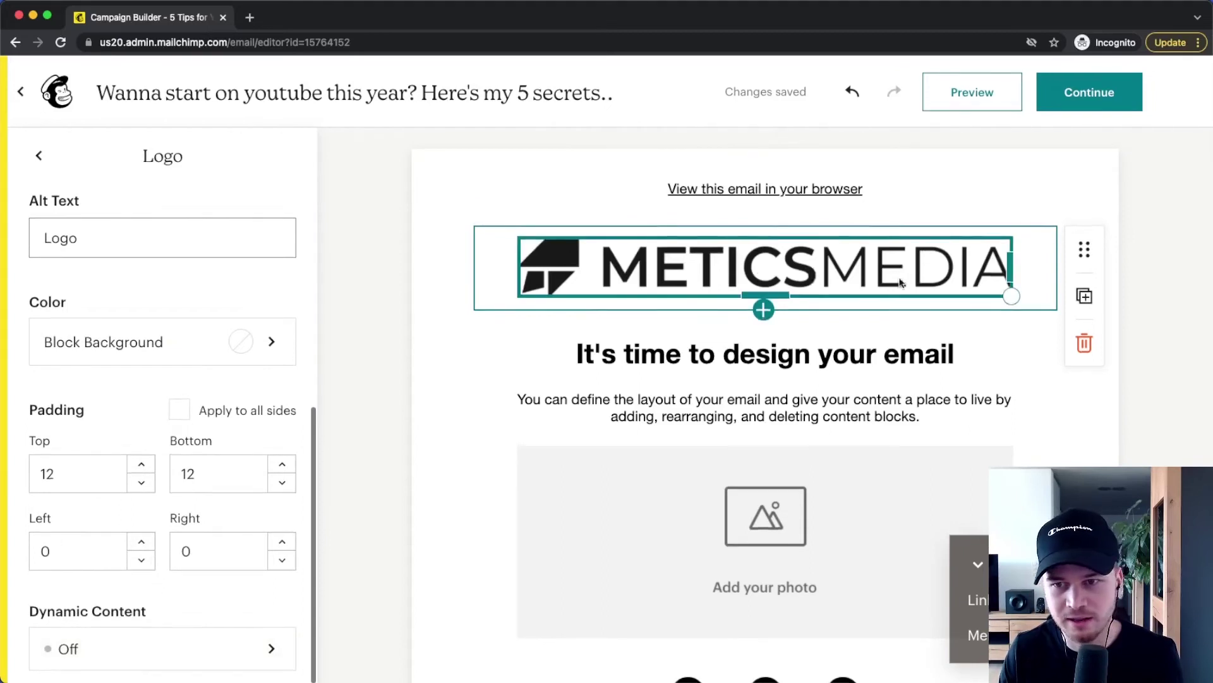
{"action": "left_click_drag", "start_coordinate": [1011, 295], "coordinate": [771, 250]}
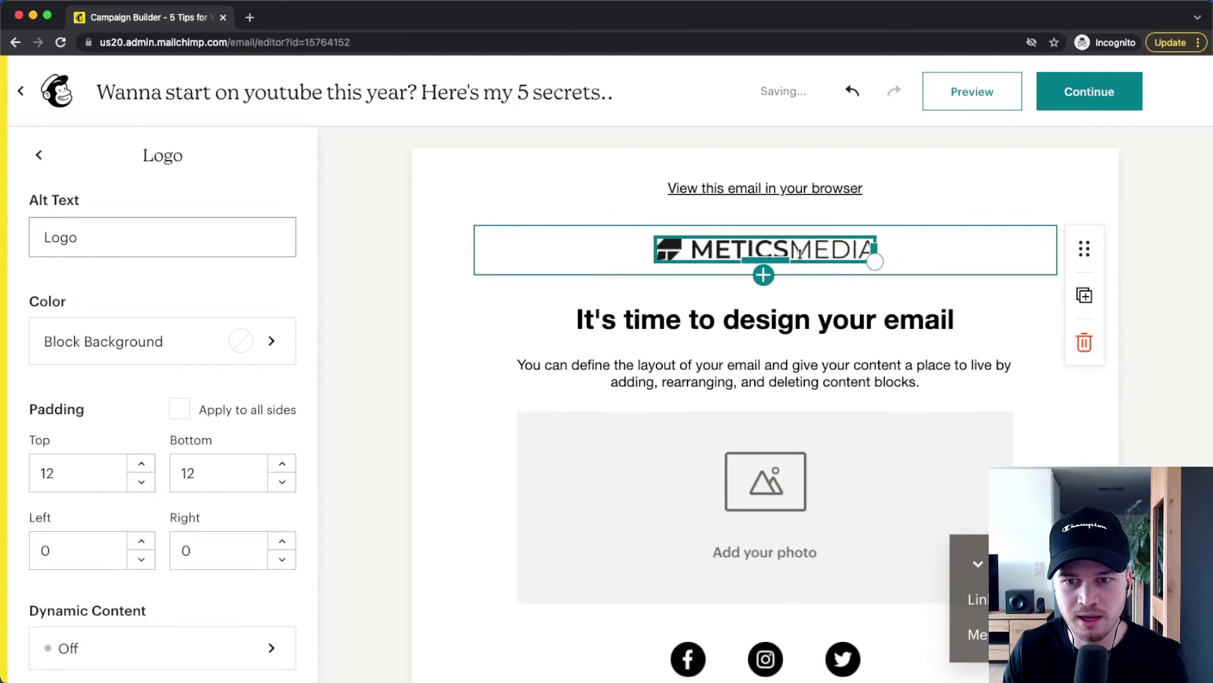
Replace the email heading text with 'Hello'.
{"action": "left_click", "coordinate": [793, 318]}
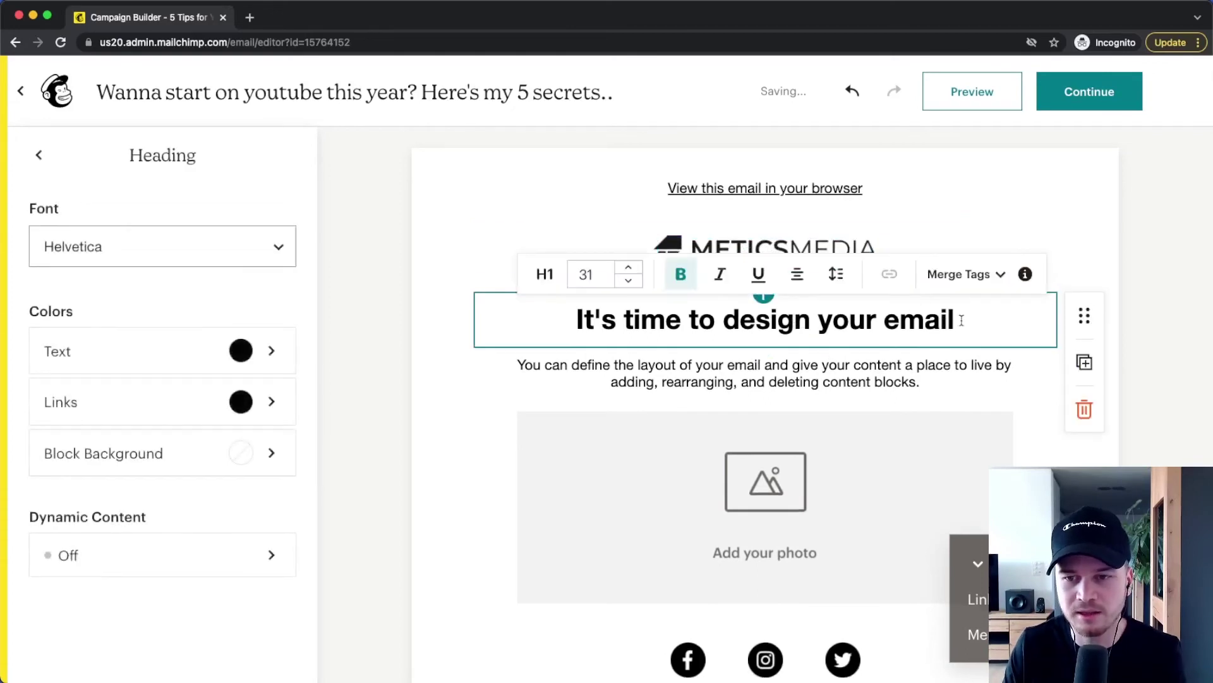
{"action": "left_click_drag", "start_coordinate": [960, 320], "coordinate": [576, 322]}
{"action": "key", "text": "BackSpace"}
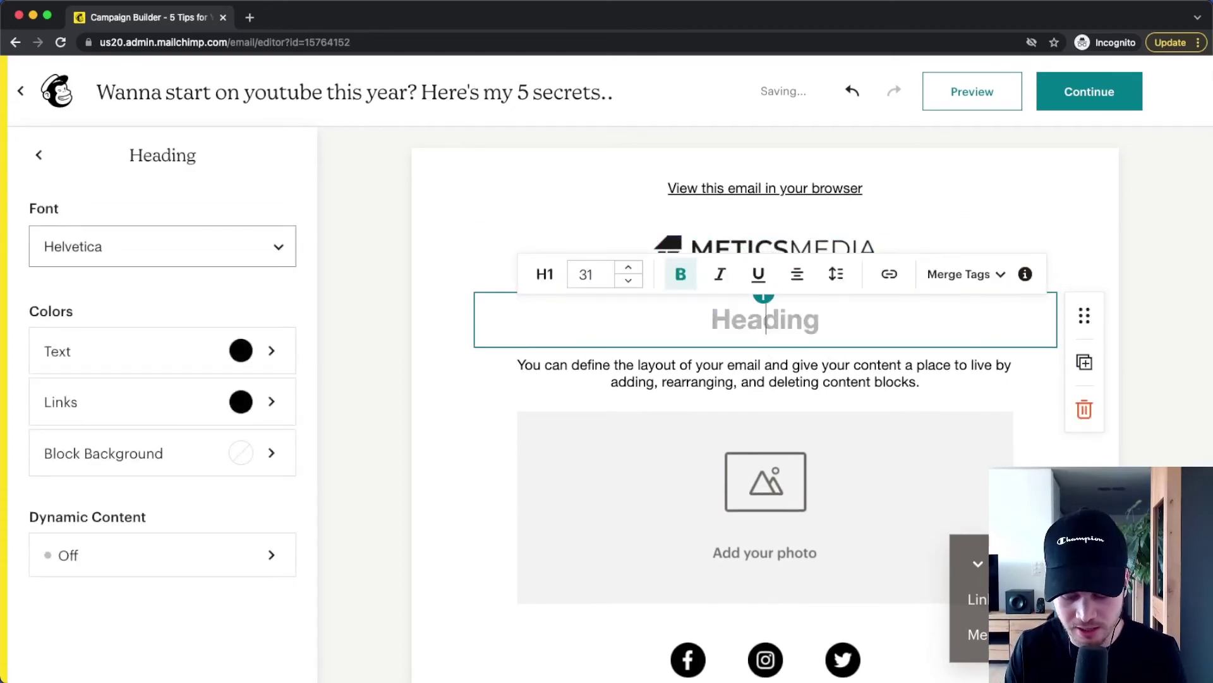
{"action": "type", "text": "Hello"}
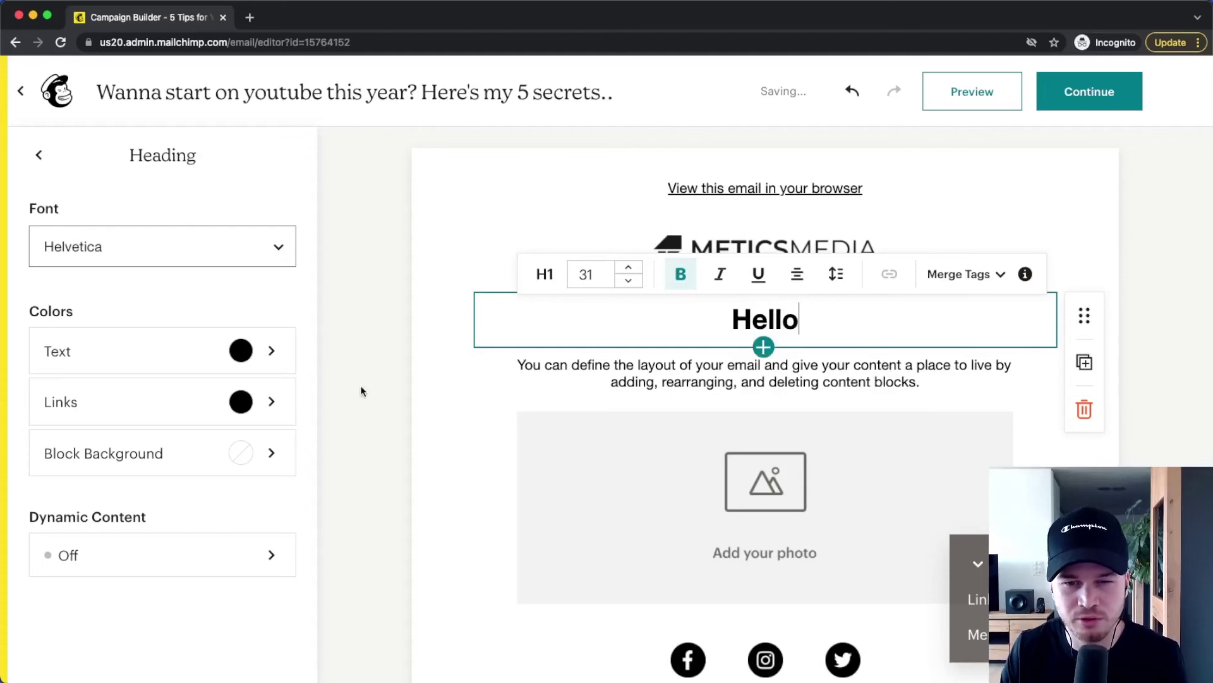
{"action": "left_click", "coordinate": [430, 410]}
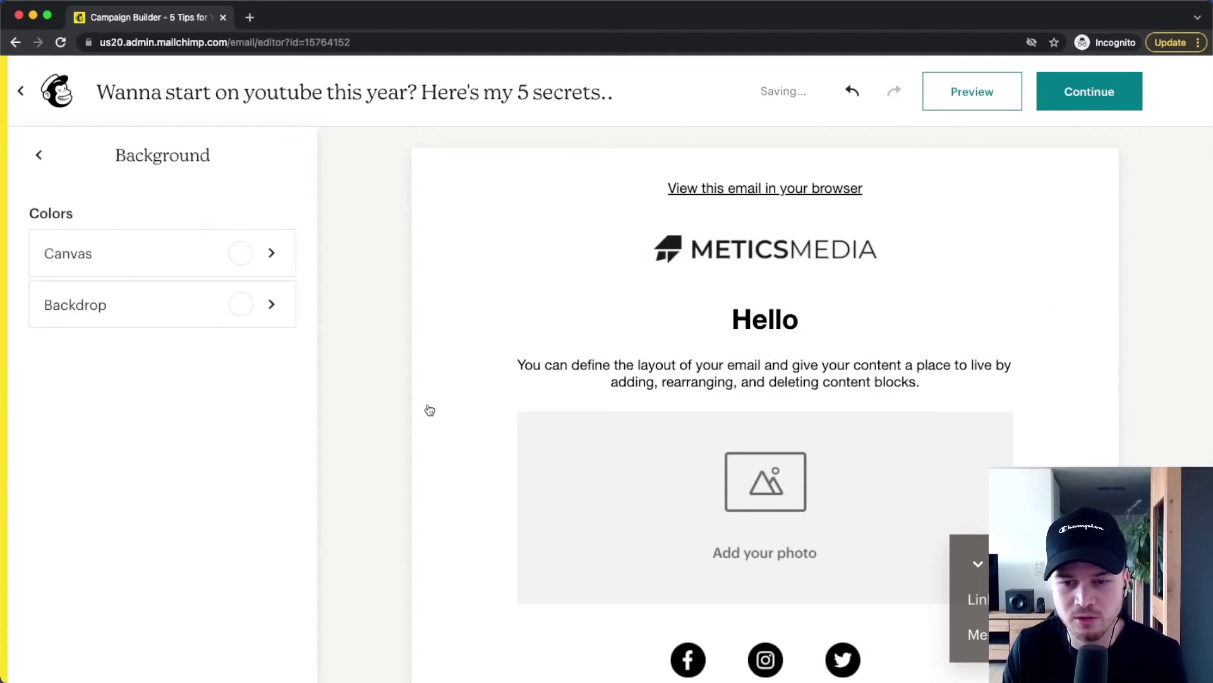
Delete the empty photo placeholder block.
{"action": "left_click", "coordinate": [808, 477]}
{"action": "scroll", "coordinate": [938, 492], "scroll_direction": "down", "scroll_amount": 3}
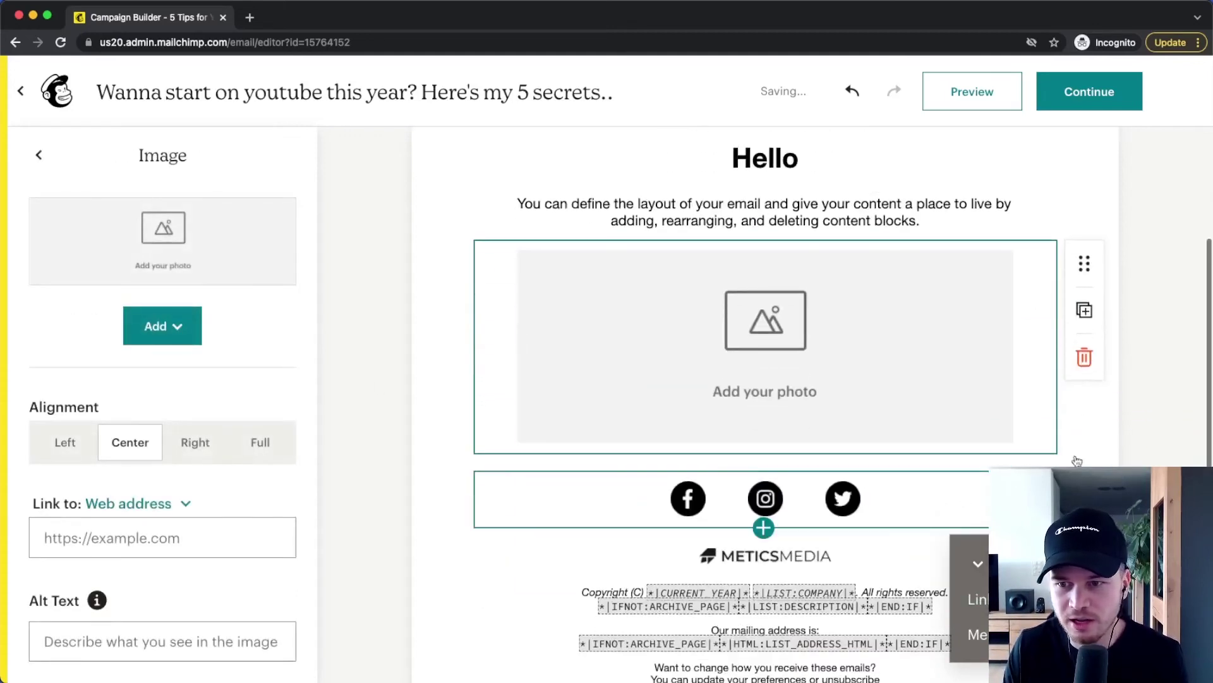
{"action": "left_click", "coordinate": [1085, 355]}
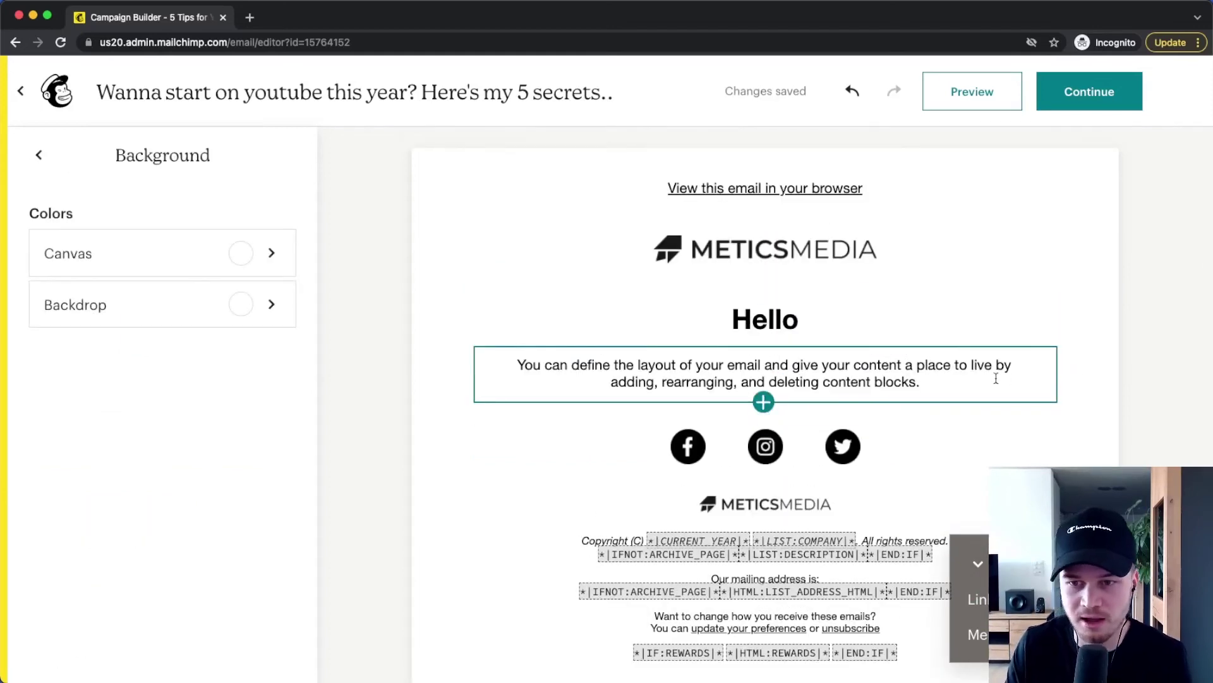
Duplicate the paragraph block for two numbered body lines and delete the social icons block.
{"action": "left_click", "coordinate": [994, 378]}
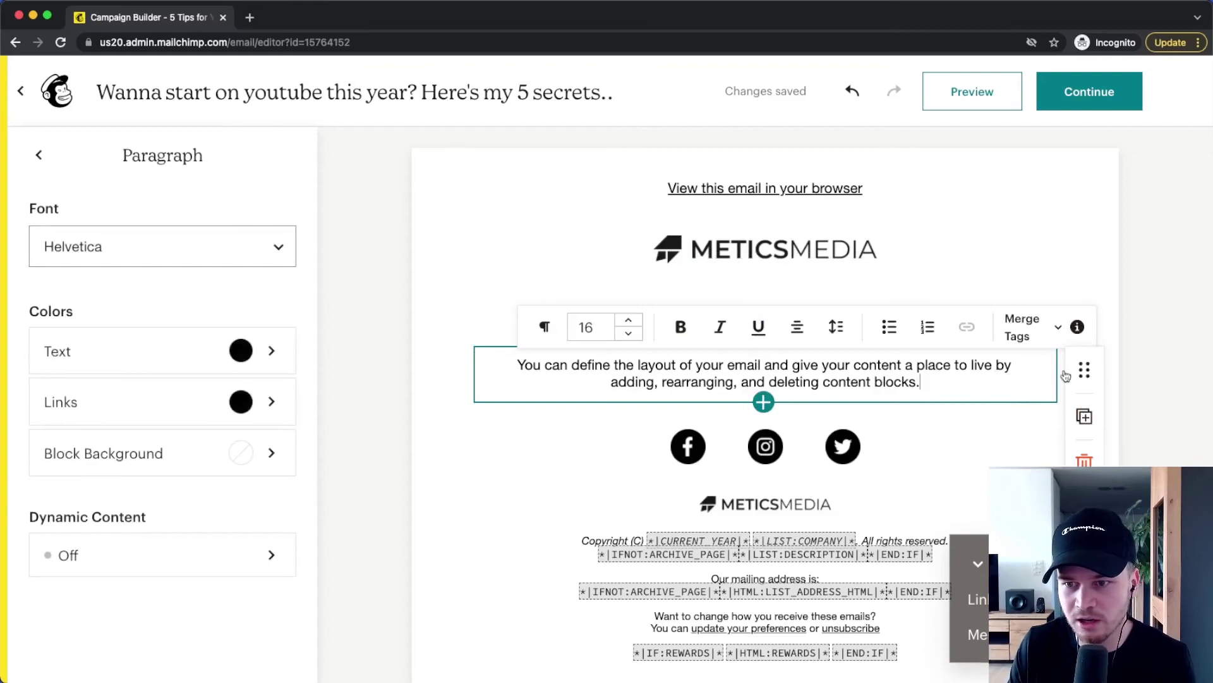
{"action": "left_click_drag", "start_coordinate": [1080, 370], "coordinate": [1068, 428]}
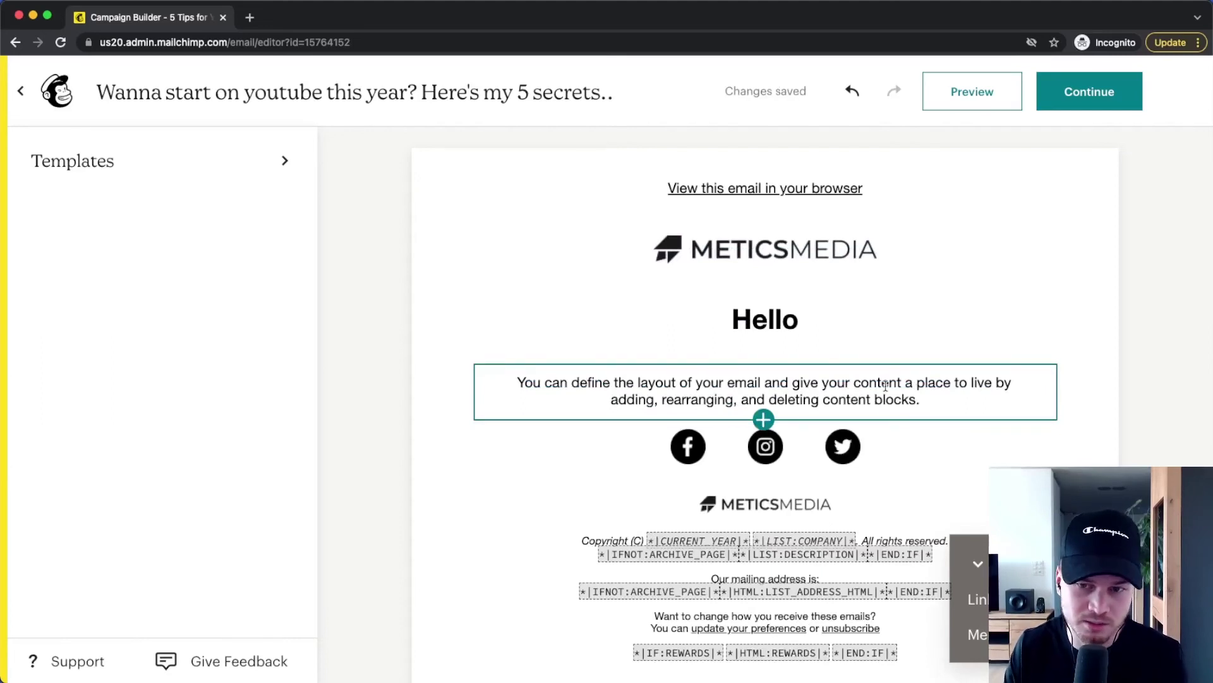
{"action": "left_click", "coordinate": [1036, 385]}
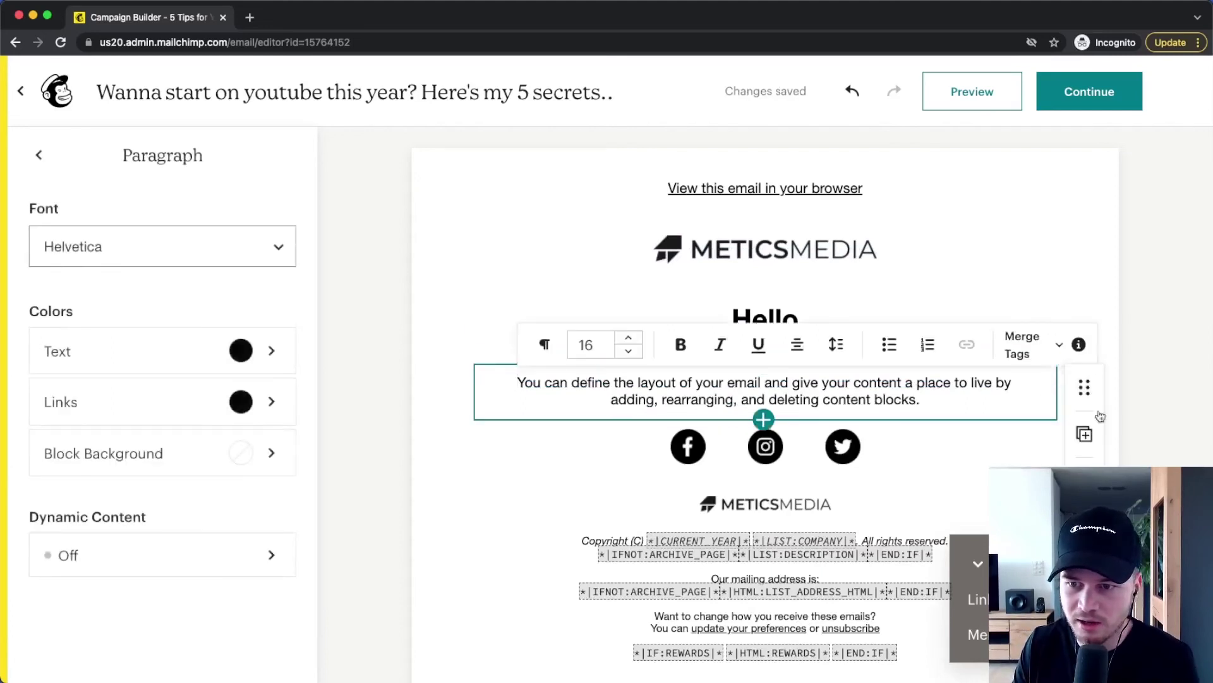
{"action": "left_click", "coordinate": [1084, 434]}
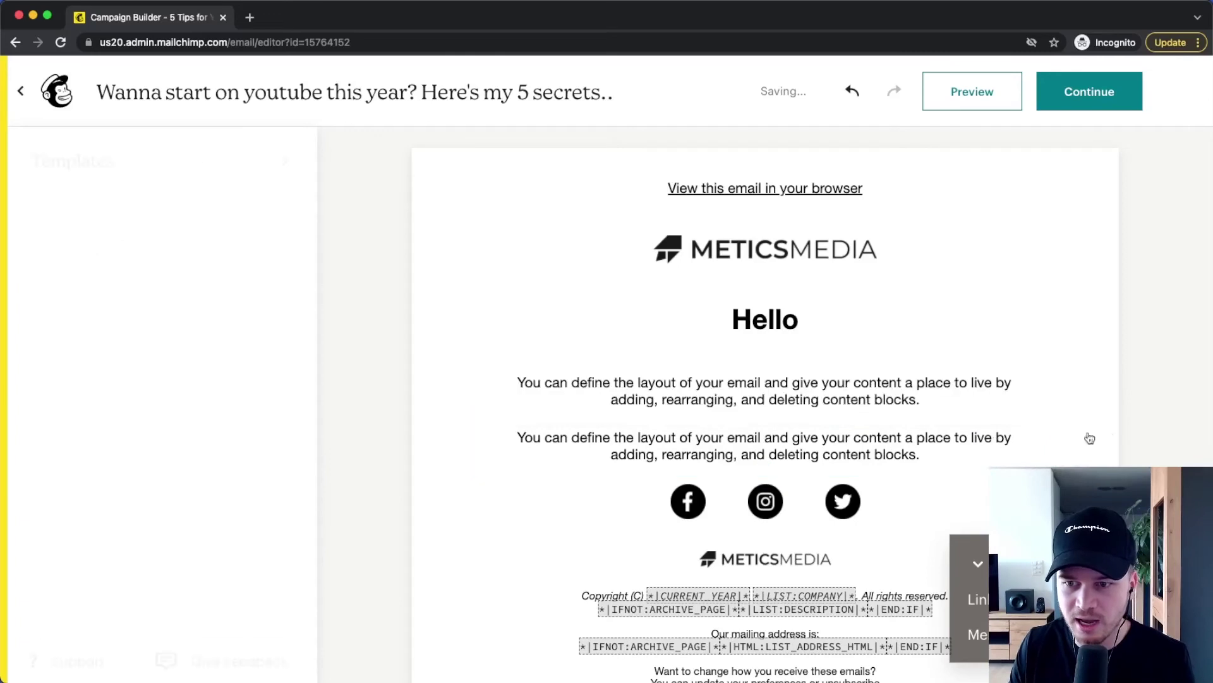
{"action": "left_click", "coordinate": [1037, 447]}
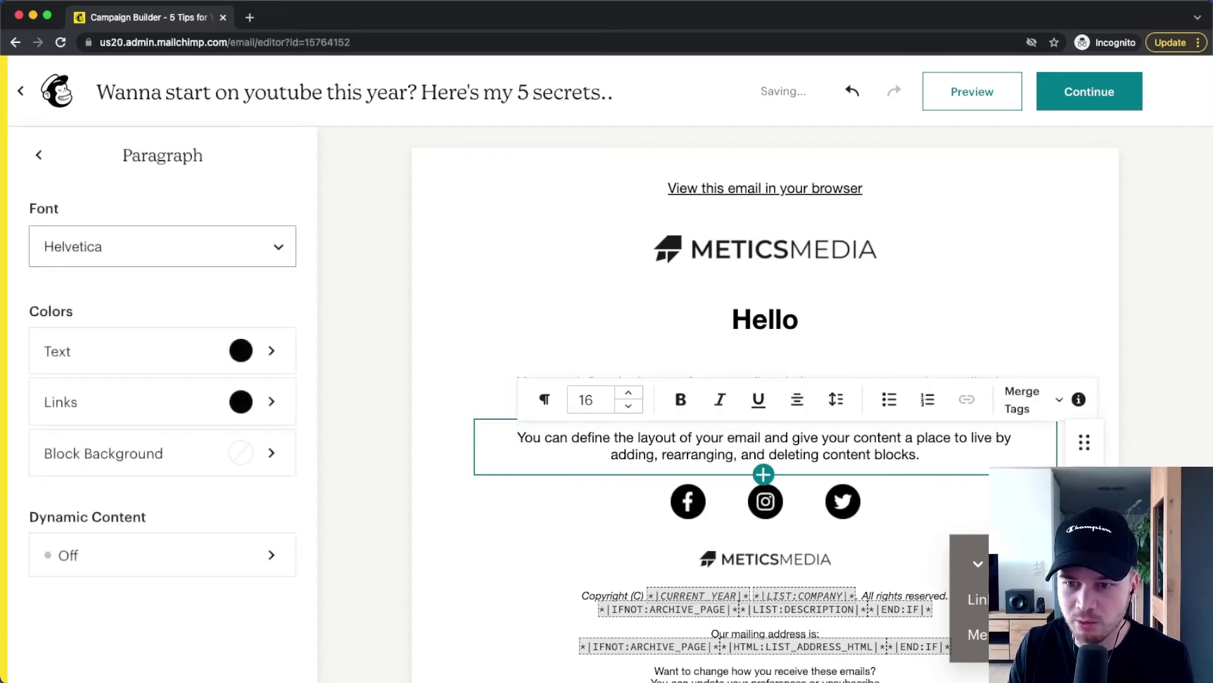
{"action": "left_click", "coordinate": [1085, 490]}
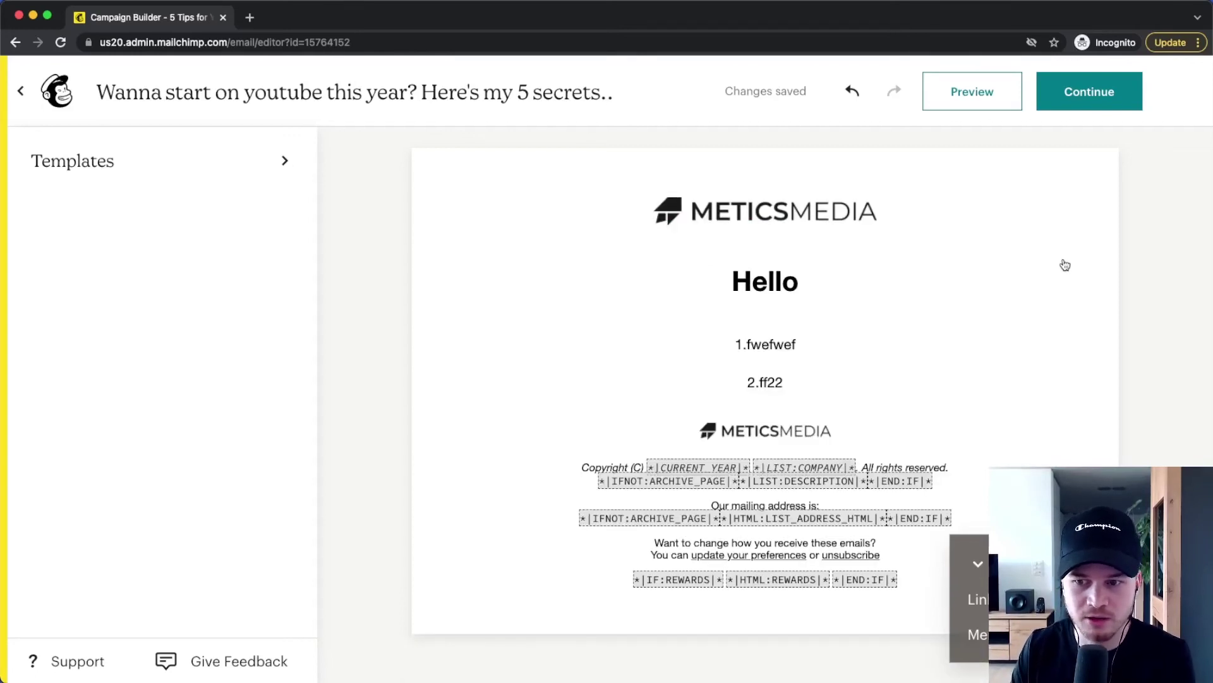
Continue to the campaign summary, open the Send a Test Email form, and close it unsent.
{"action": "left_click", "coordinate": [1077, 83]}
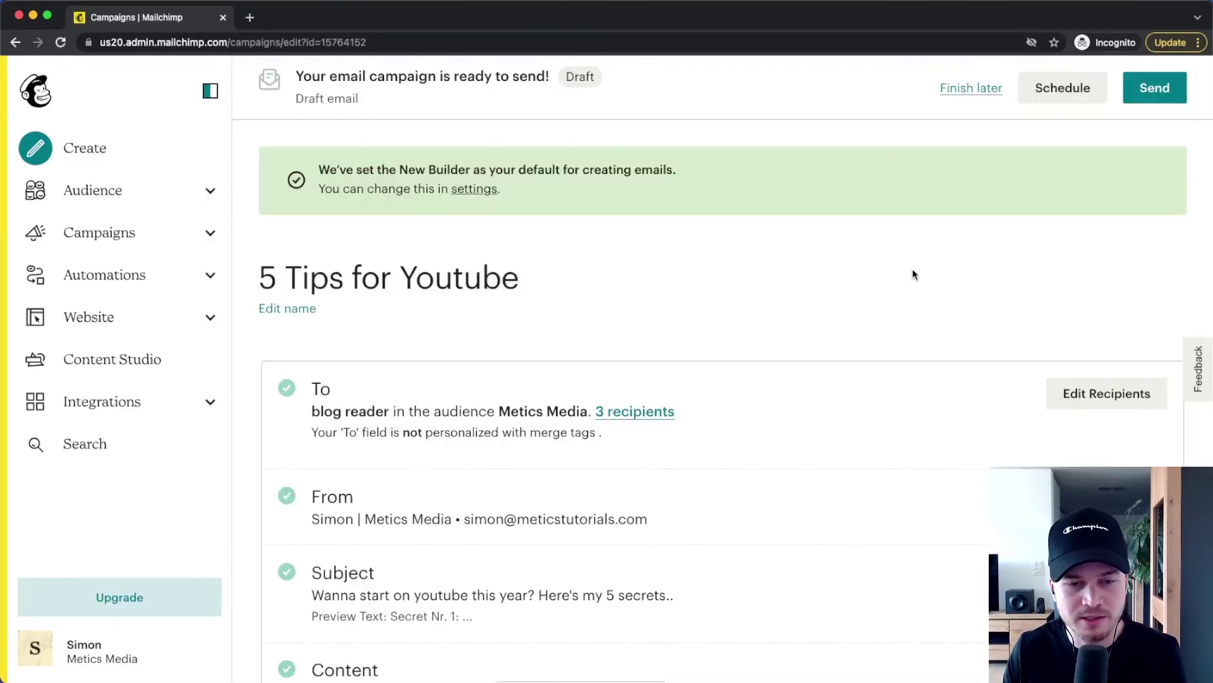
{"action": "scroll", "coordinate": [912, 273], "scroll_direction": "down", "scroll_amount": 5}
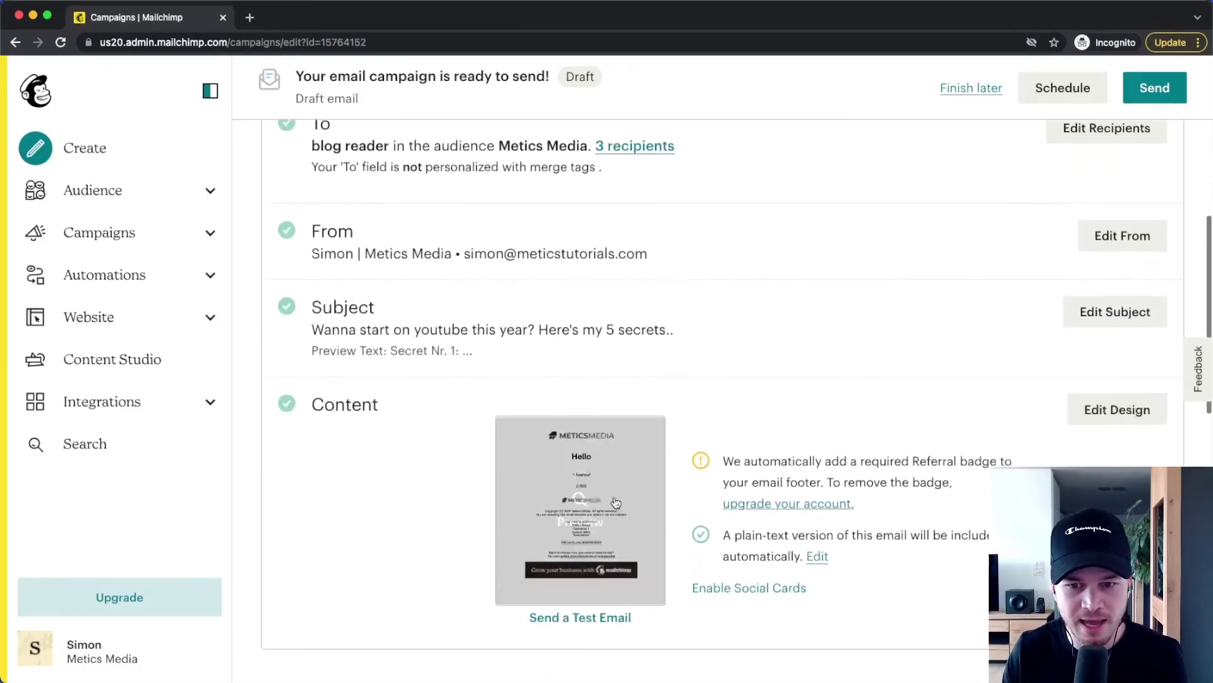
{"action": "scroll", "coordinate": [1008, 220], "scroll_direction": "down", "scroll_amount": 1}
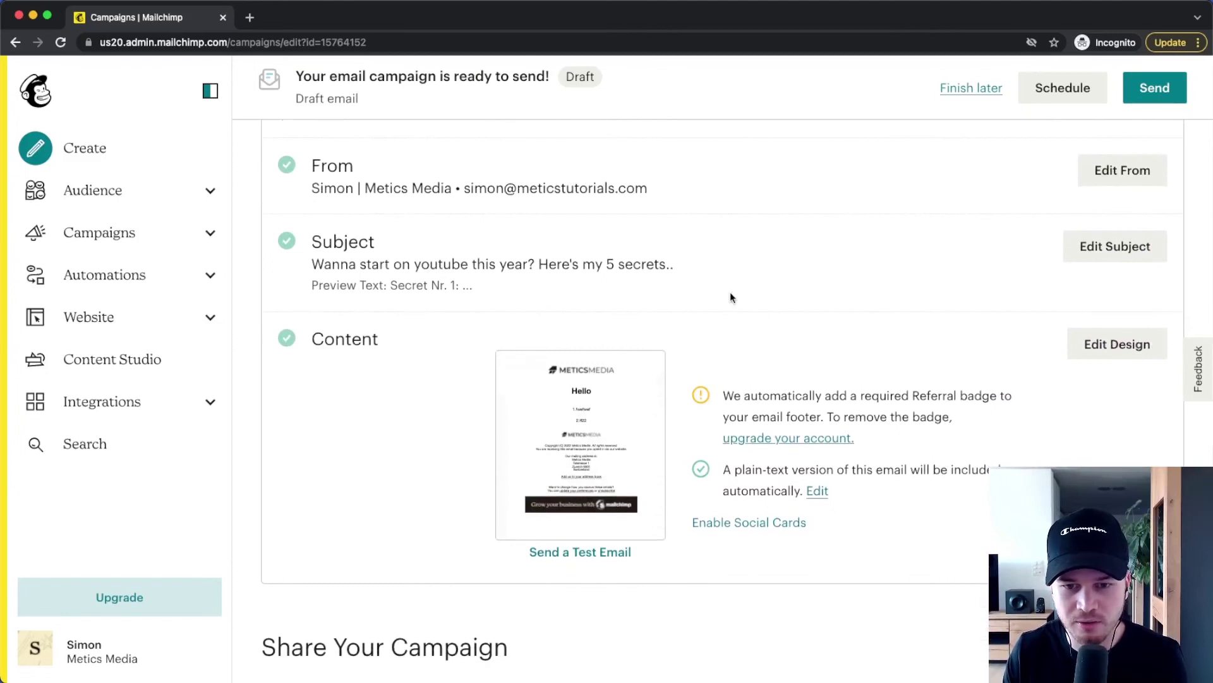
{"action": "scroll", "coordinate": [602, 547], "scroll_direction": "down", "scroll_amount": 1}
{"action": "left_click", "coordinate": [598, 525]}
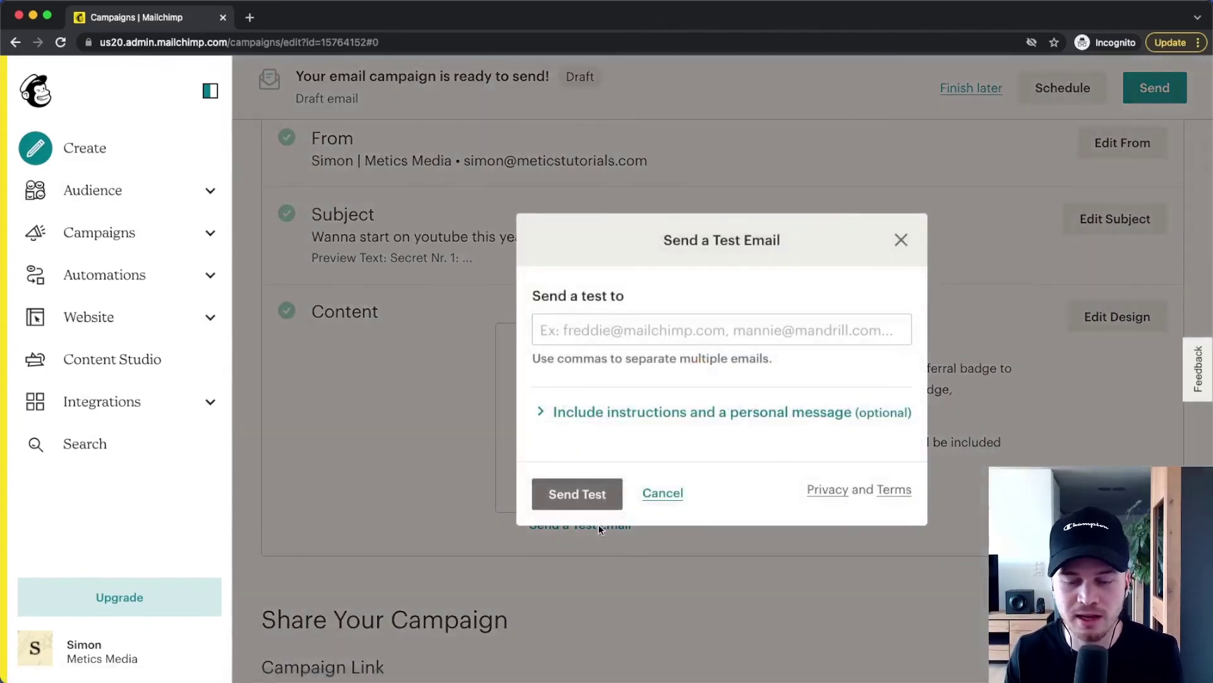
{"action": "left_click", "coordinate": [901, 240]}
{"action": "scroll", "coordinate": [901, 233], "scroll_direction": "up", "scroll_amount": 6}
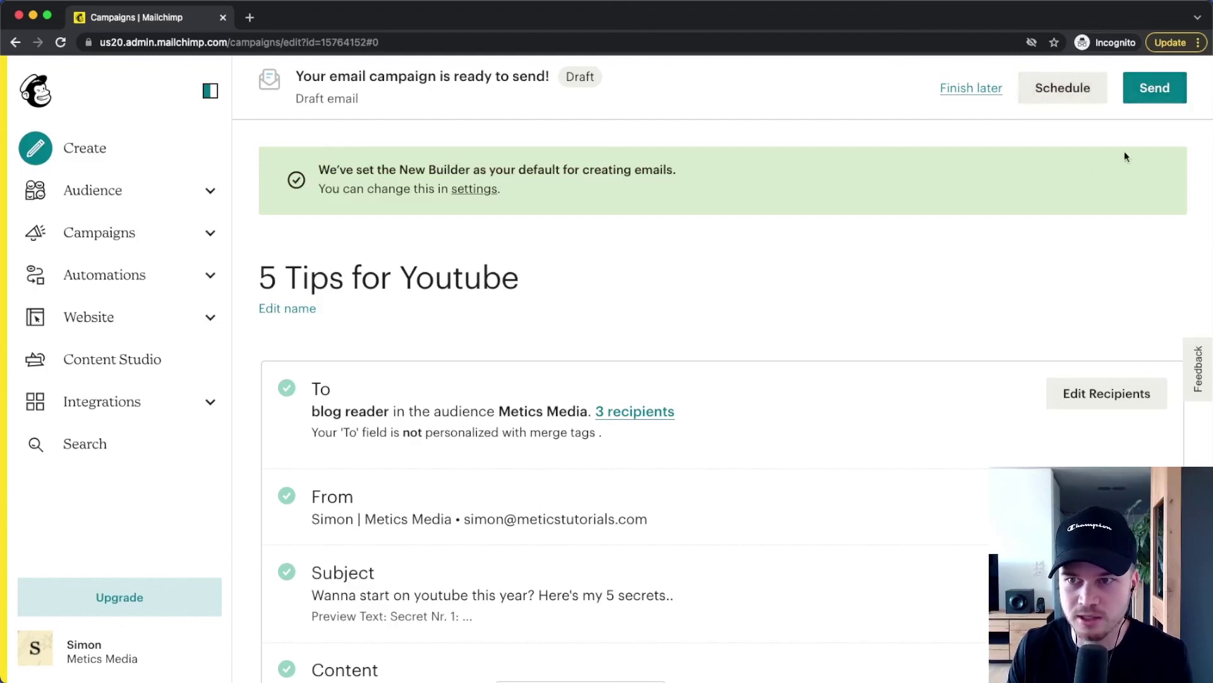
Send the '5 Tips for Youtube' campaign immediately to the 3 Metics Media subscribers via Send Now.
{"action": "left_click", "coordinate": [1154, 94]}
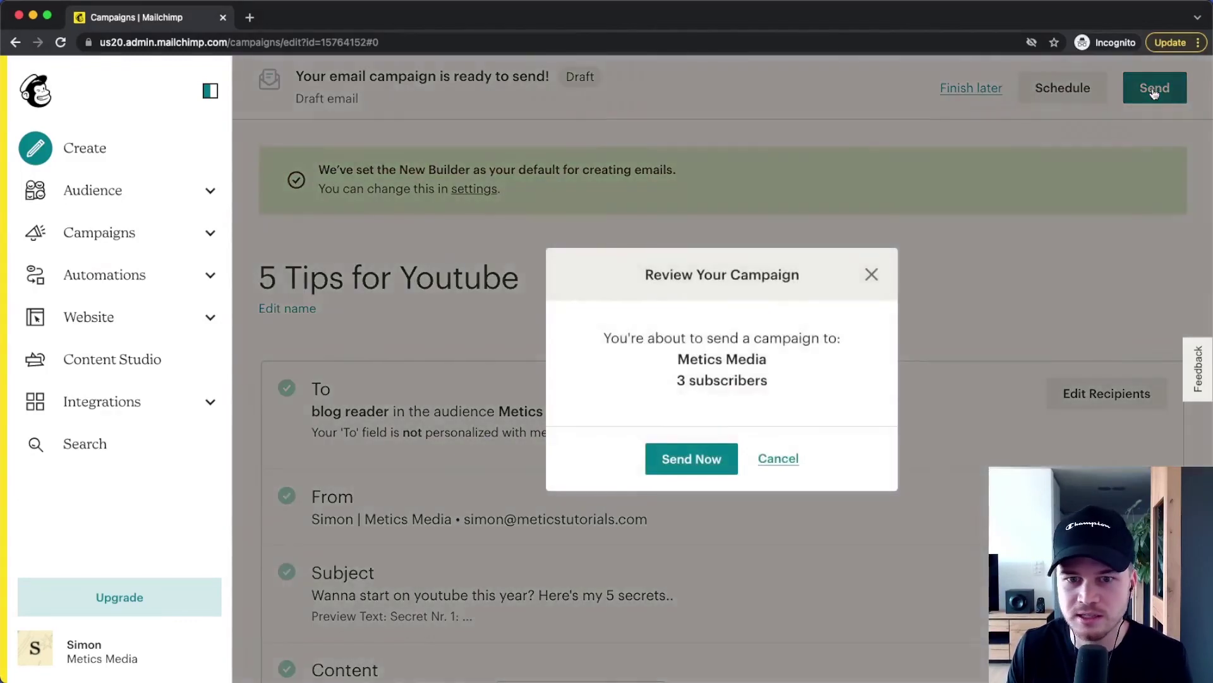
{"action": "left_click_drag", "start_coordinate": [683, 380], "coordinate": [805, 398]}
{"action": "left_click", "coordinate": [809, 400]}
{"action": "left_click", "coordinate": [712, 460]}
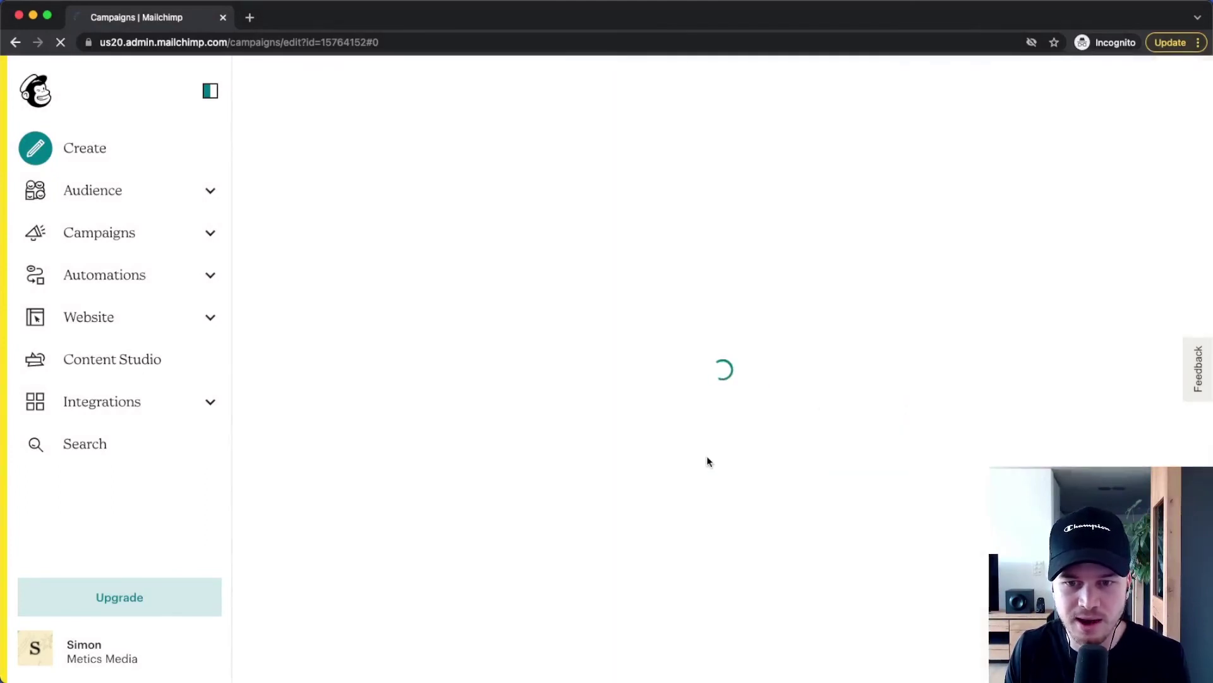